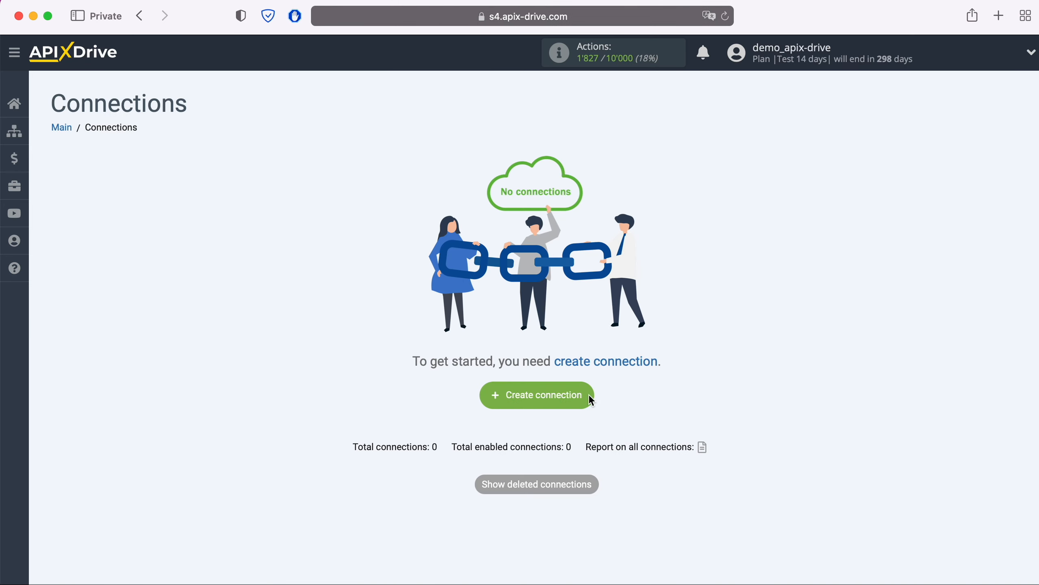
- Create a new connection with Agile CRM as the source system
left_click(589, 397)
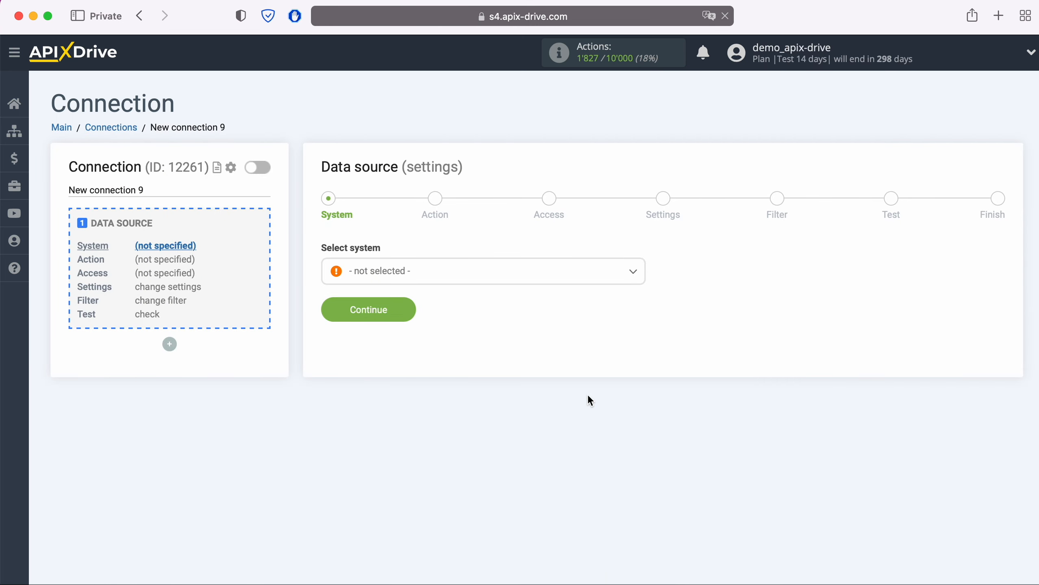
left_click(499, 277)
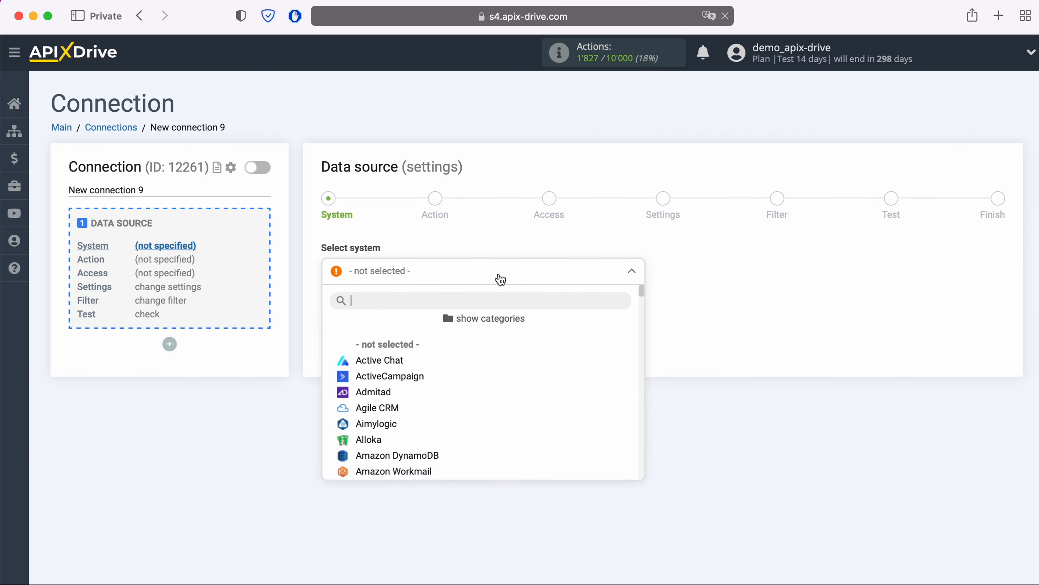
left_click(393, 406)
left_click(410, 313)
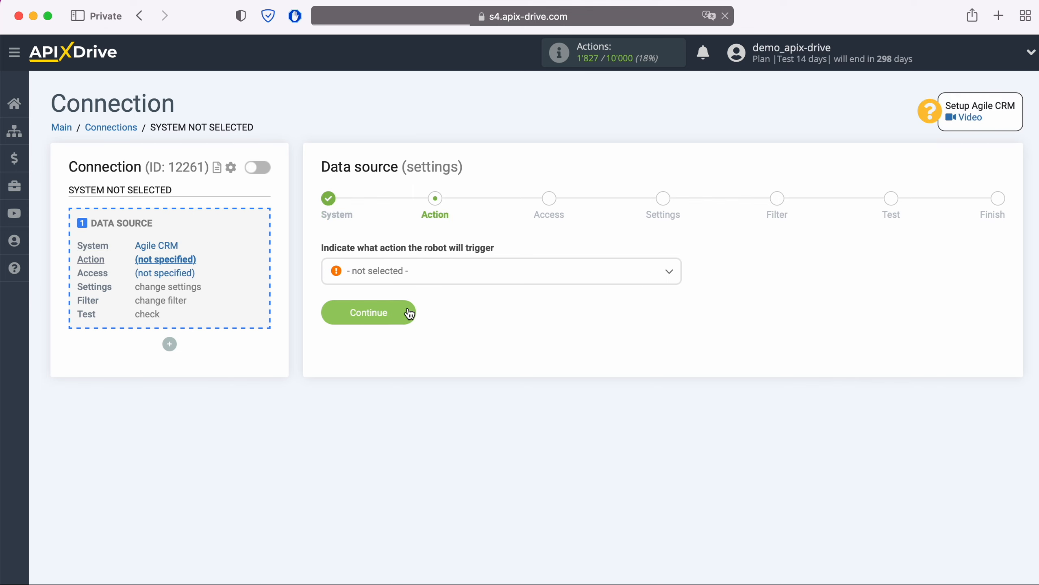
- Choose the Get CONTACTS (new) action and start connecting an Agile CRM account
left_click(435, 275)
left_click(435, 345)
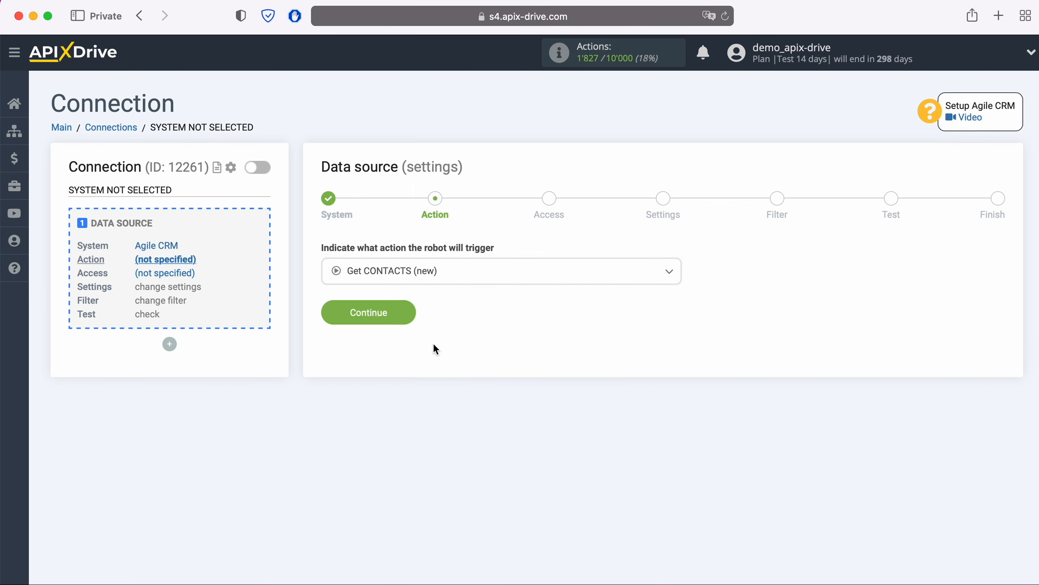
left_click(412, 315)
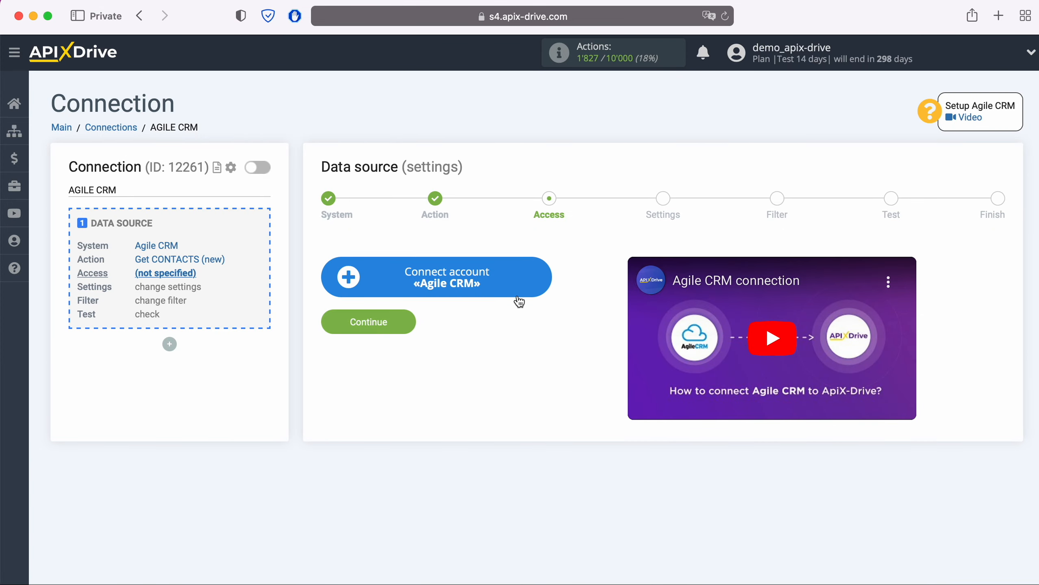
left_click(544, 280)
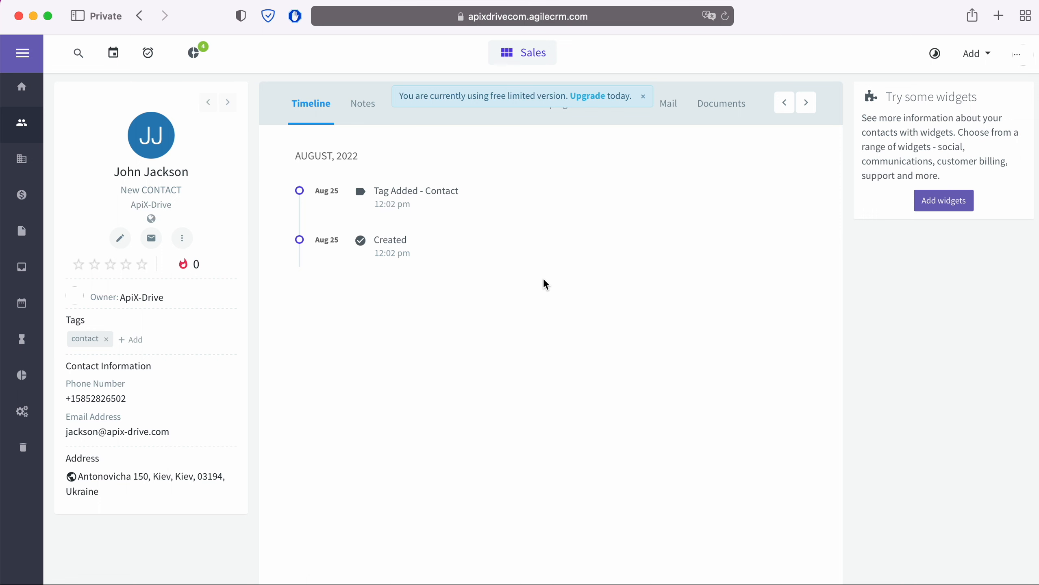
- Copy the subdomain 'apixdrivecom' from the Agile CRM contact page's web address
left_click(652, 18)
left_click(629, 16)
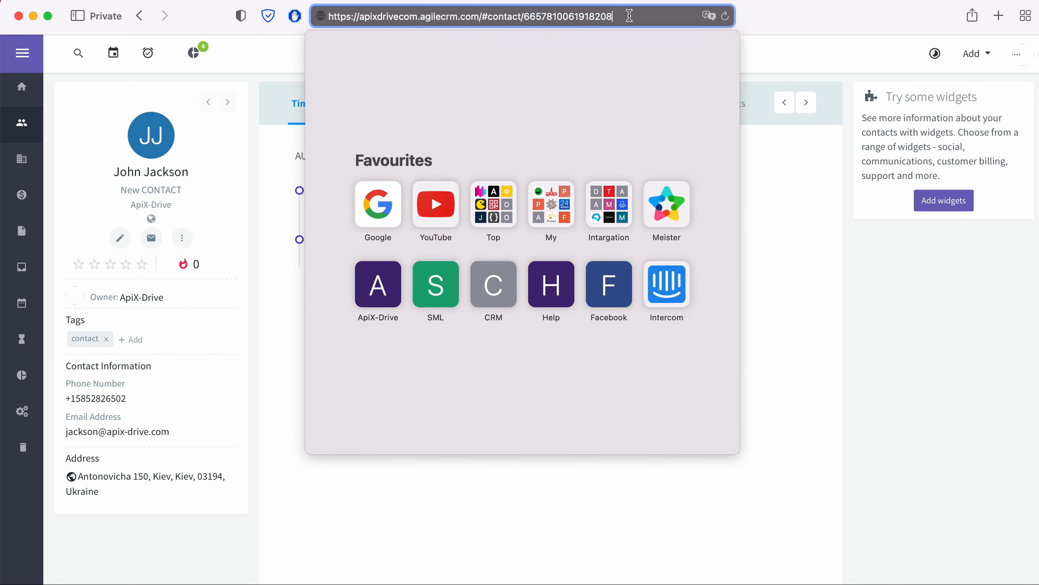
left_click_drag(360, 17, 418, 17)
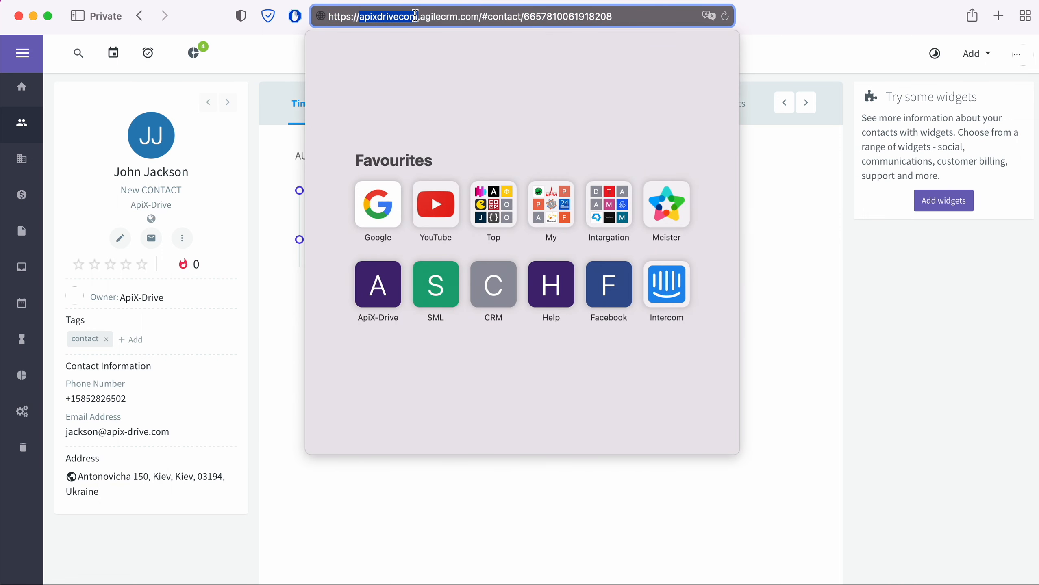
right_click(408, 23)
left_click(422, 42)
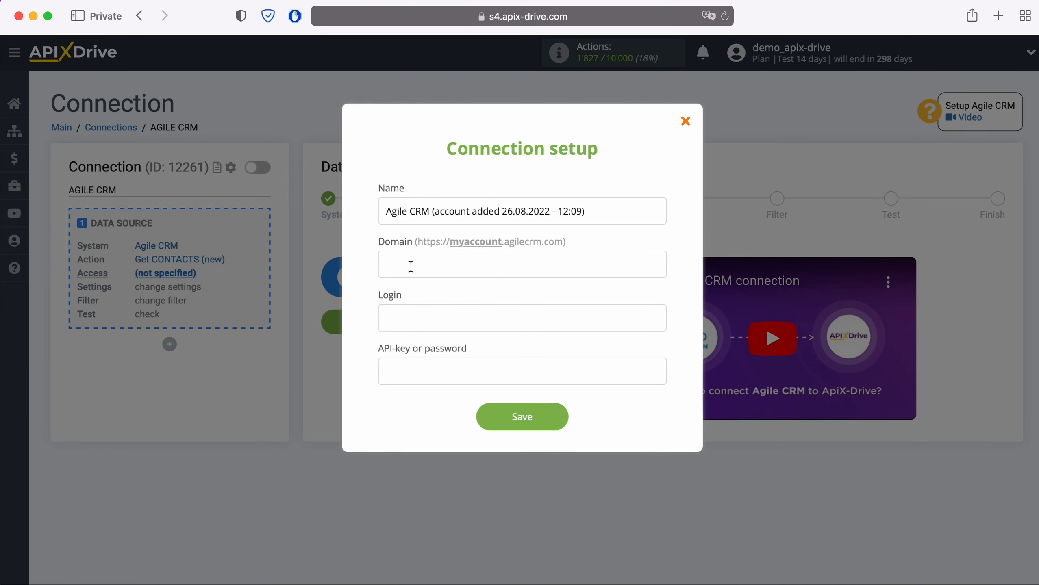
right_click(411, 264)
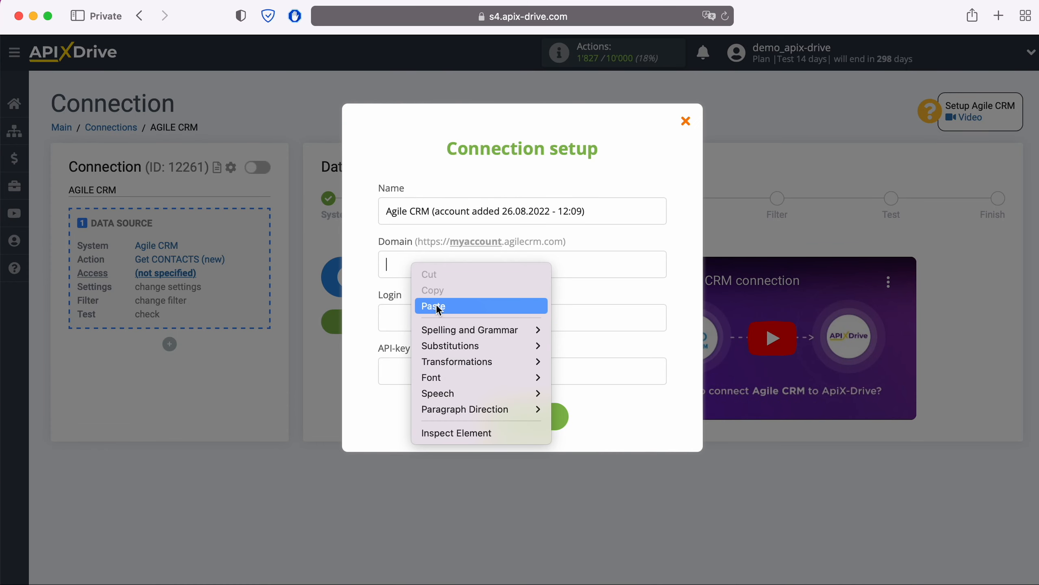
- Fill the Agile CRM account's Domain with apixdrivecom and Login with the account e-mail
left_click(436, 306)
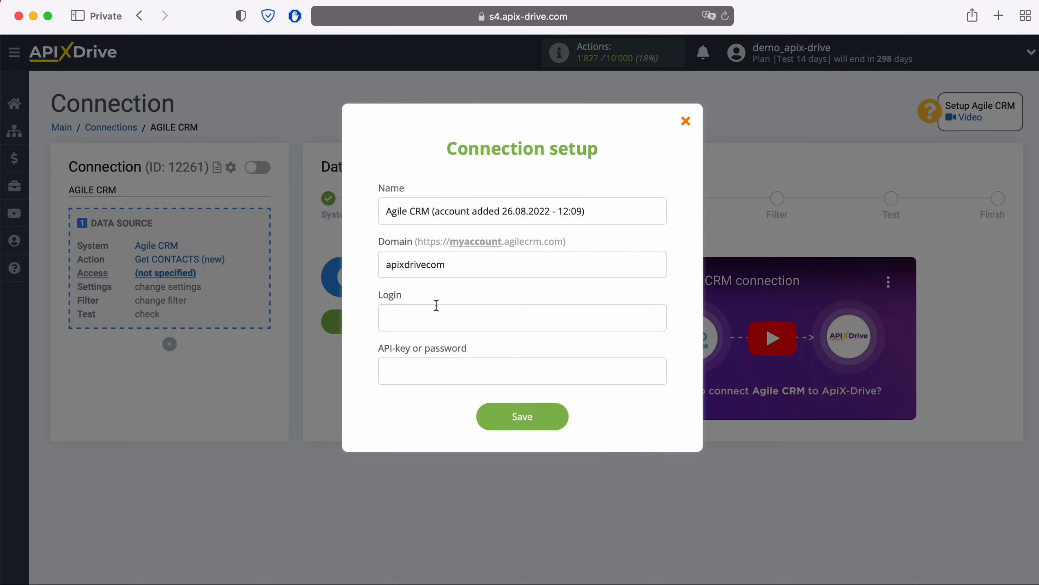
left_click(436, 306)
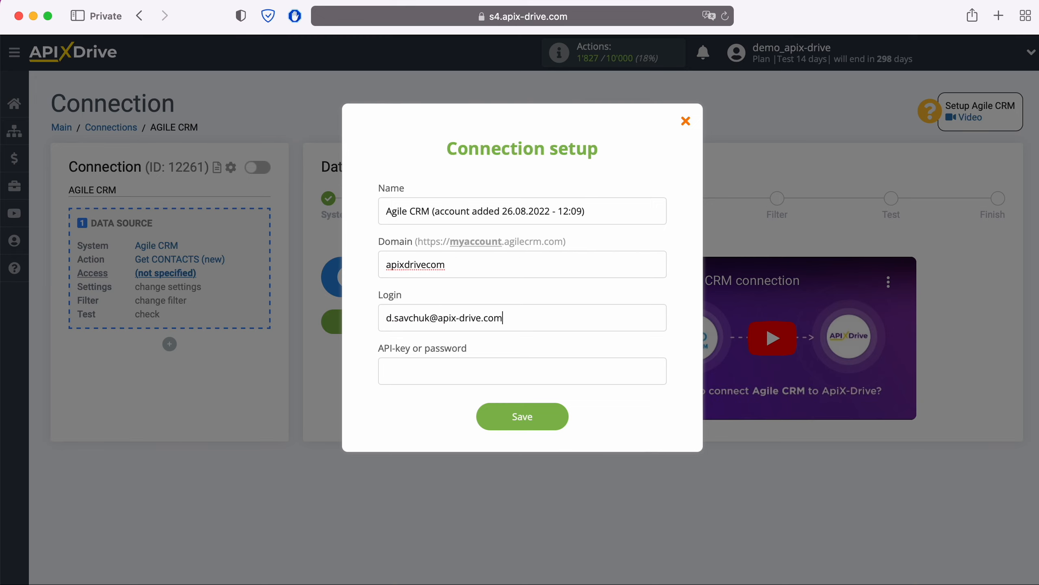
left_click(417, 372)
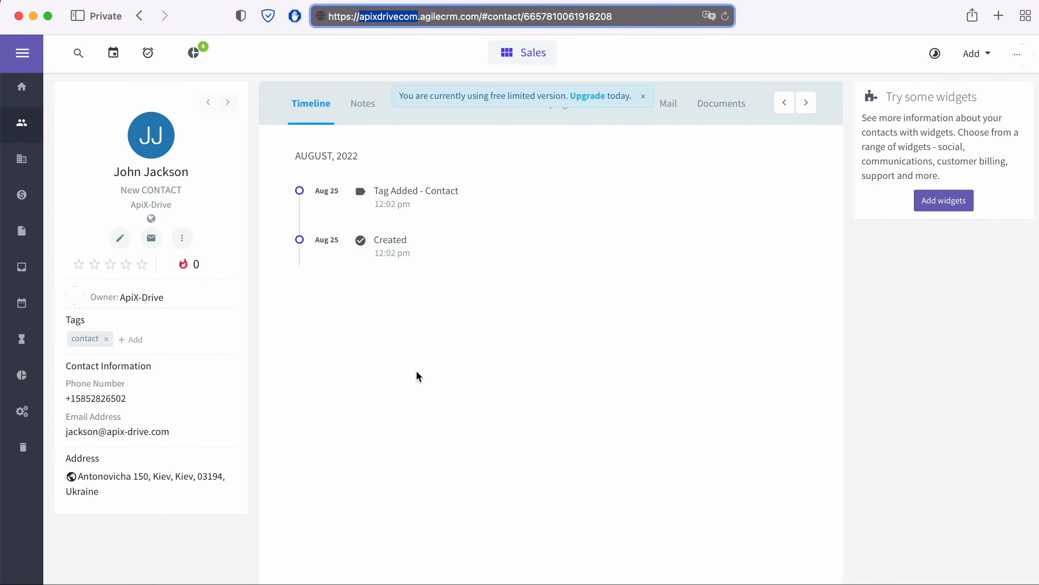
- Copy the REST API key from Agile CRM's Admin Settings > Developers & API page
left_click(1017, 53)
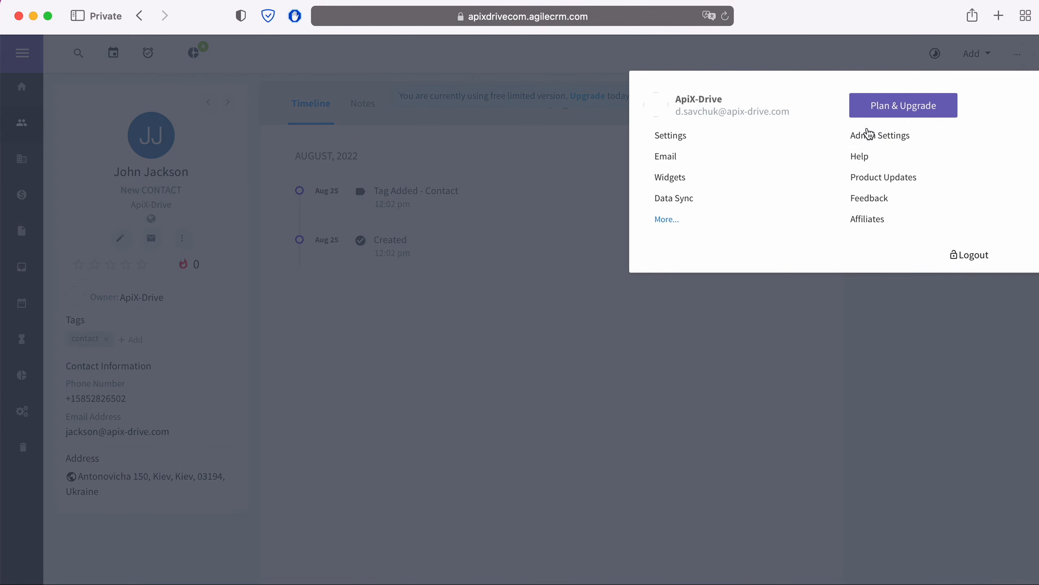
left_click(868, 135)
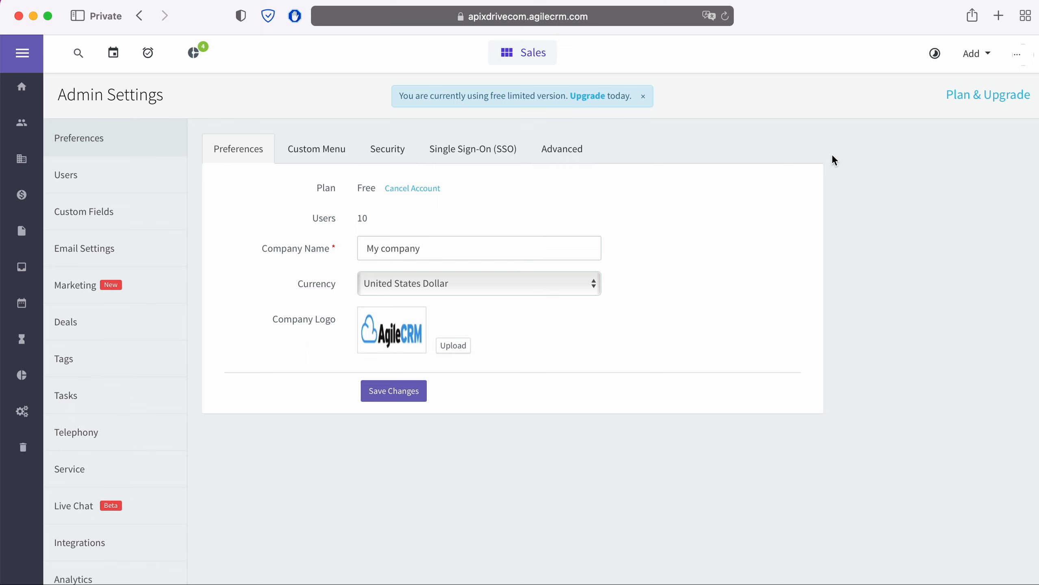
scroll(149, 432, "down", 2)
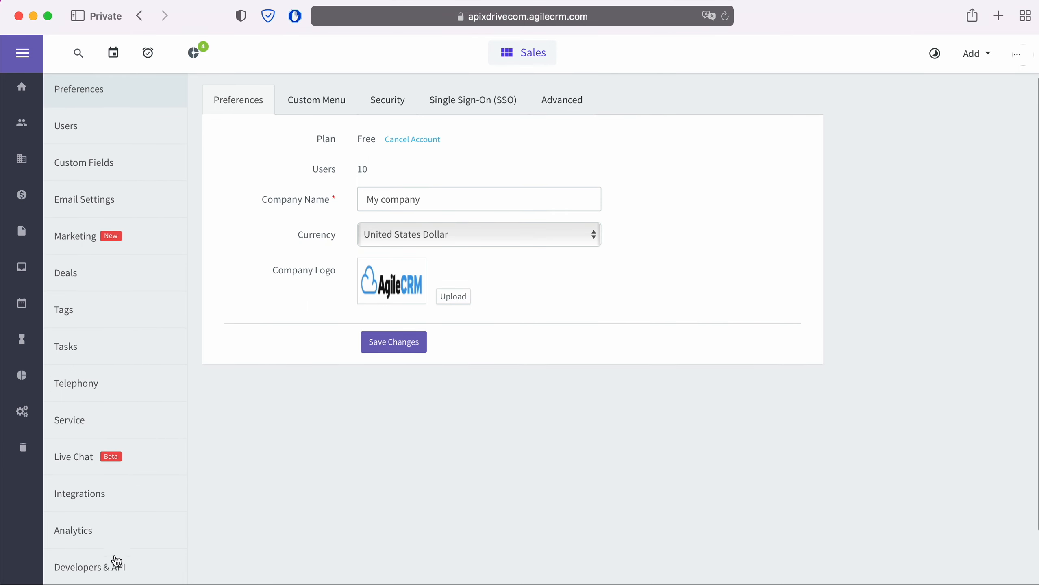
left_click(116, 569)
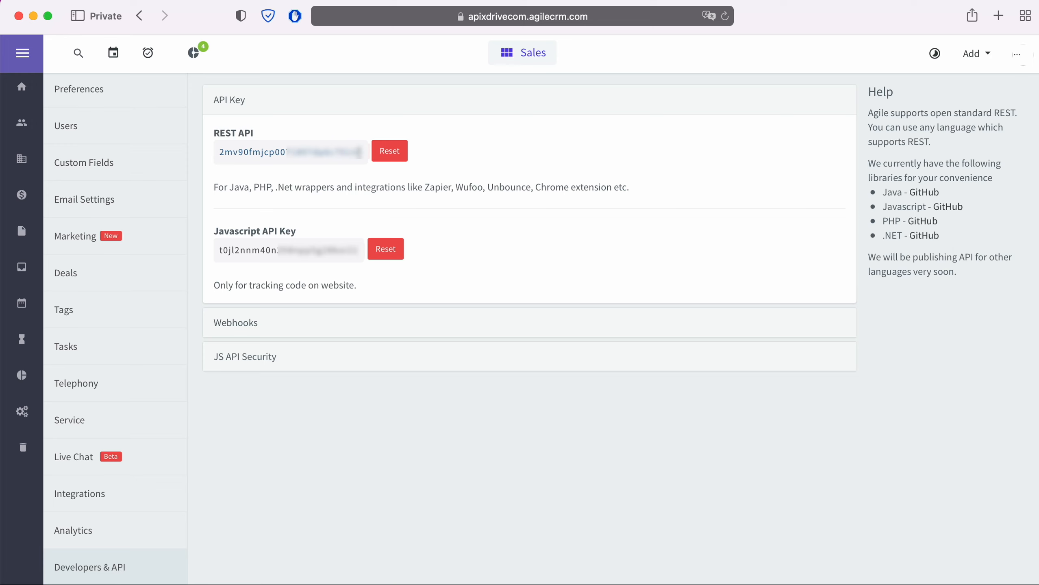
left_click_drag(362, 151, 217, 153)
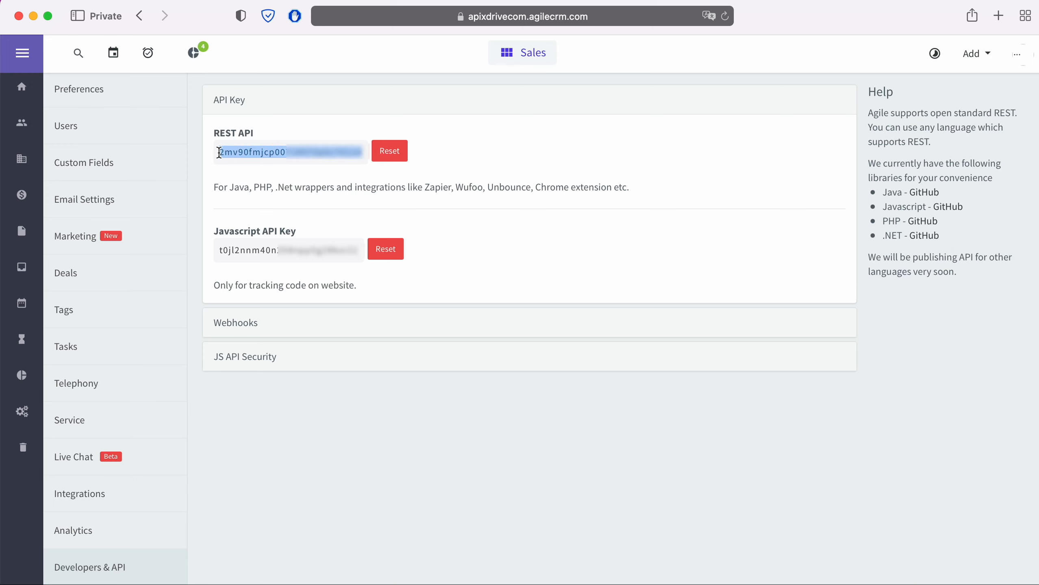
right_click(232, 159)
left_click(257, 211)
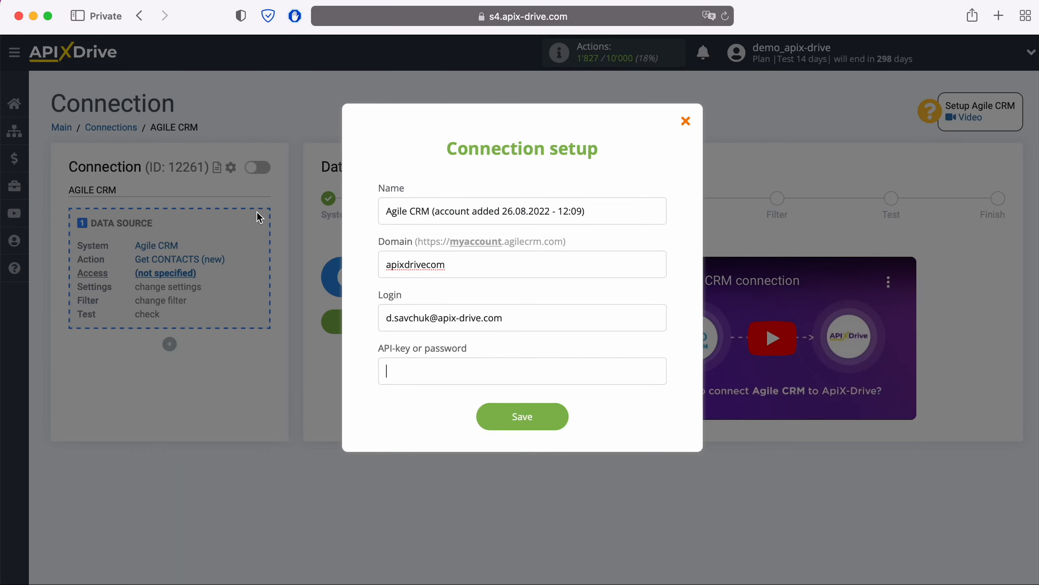
- Paste the REST API key into the API-key field and save the Agile CRM account
right_click(420, 370)
left_click(443, 406)
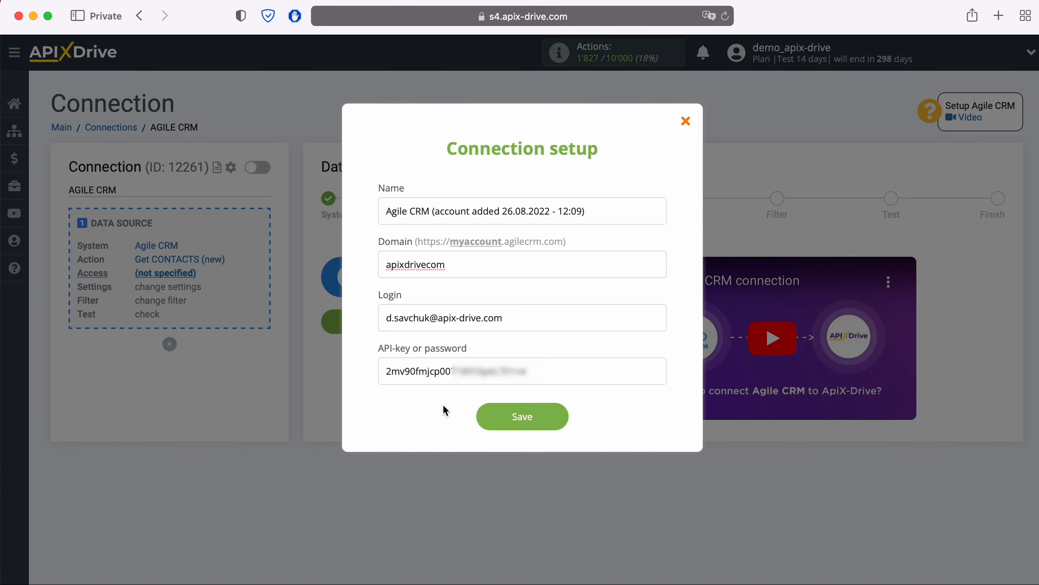
left_click(526, 416)
- Select the saved Agile CRM account as the source login and continue to Settings
left_click(557, 275)
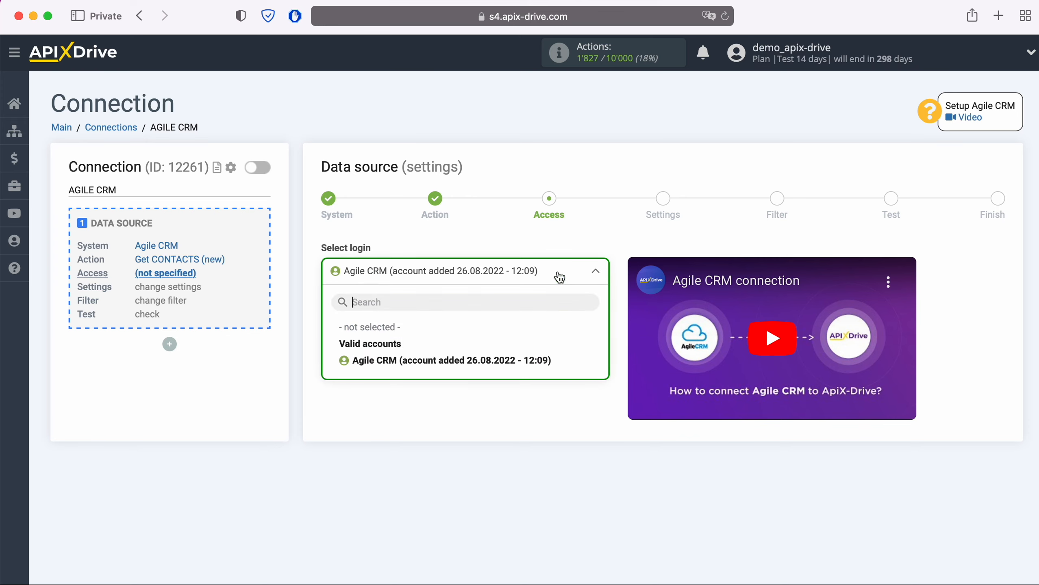
left_click(539, 360)
left_click(408, 349)
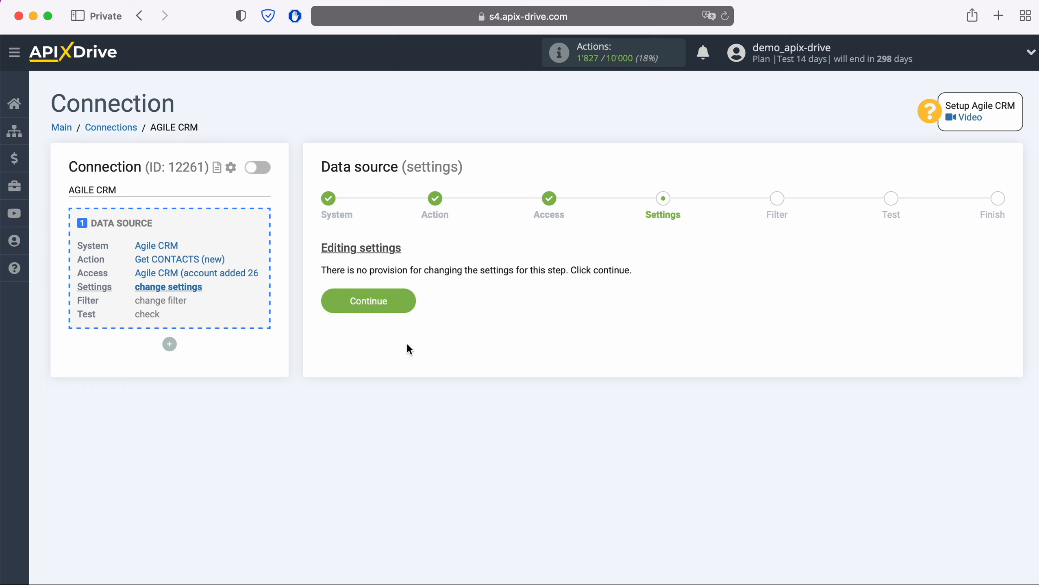
- Pass the Settings and Filter steps, review the test contact data, and finish the Agile CRM source
left_click(406, 302)
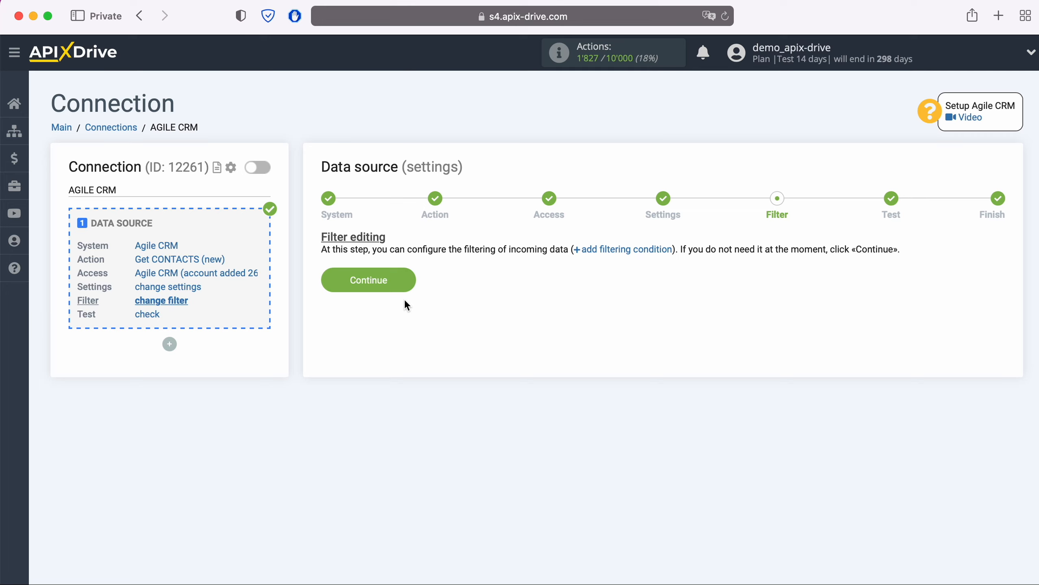
left_click(406, 280)
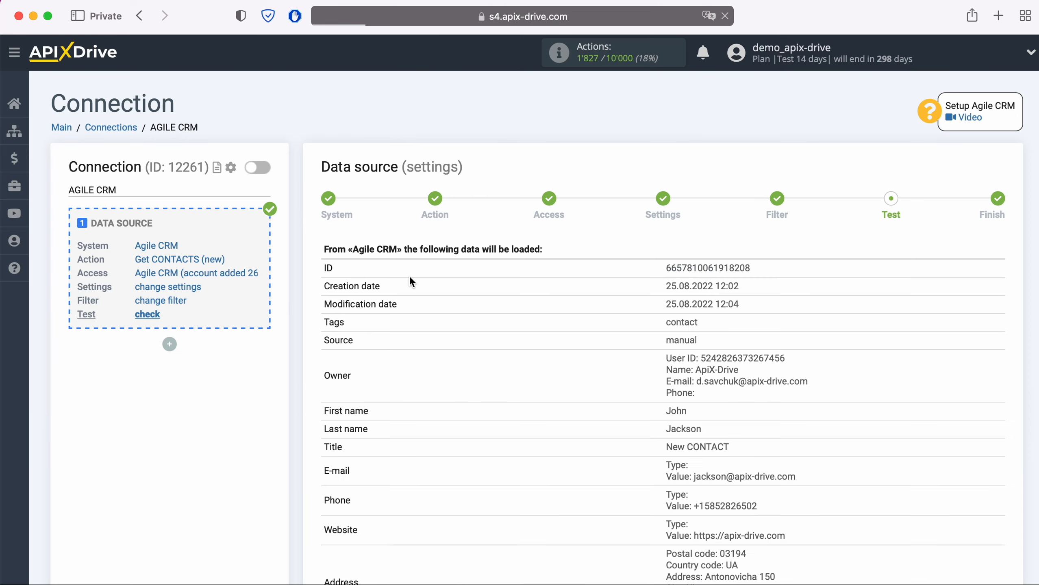
scroll(485, 345, "down", 3)
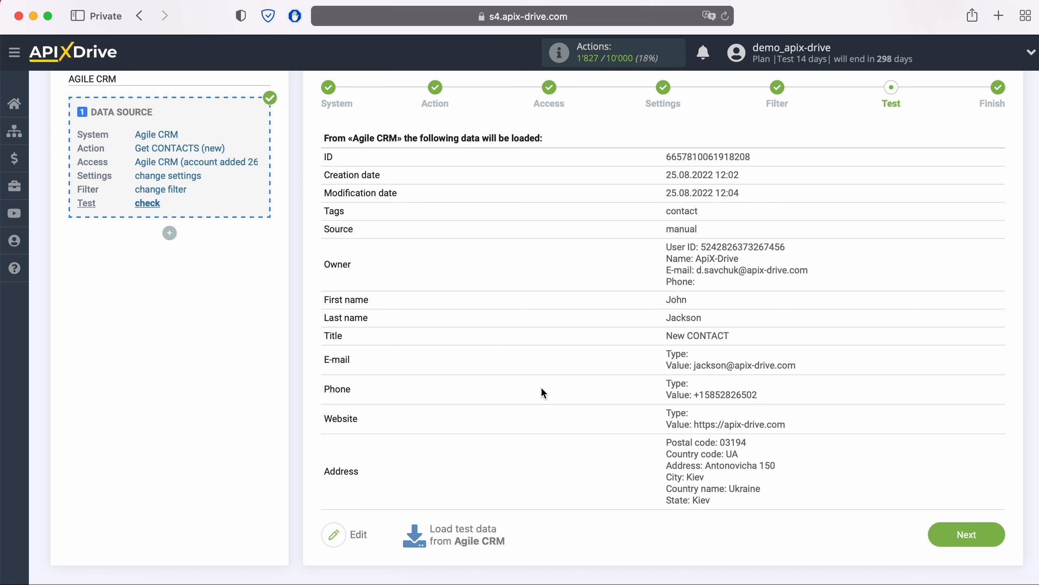
left_click(994, 535)
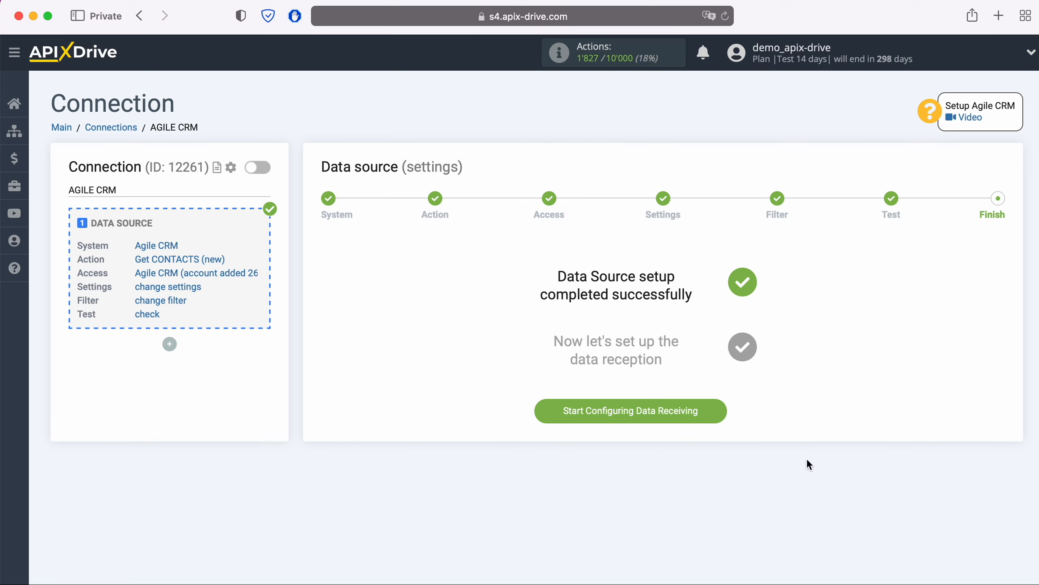
- Start the data destination setup with SendGrid as the receiving system
left_click(720, 408)
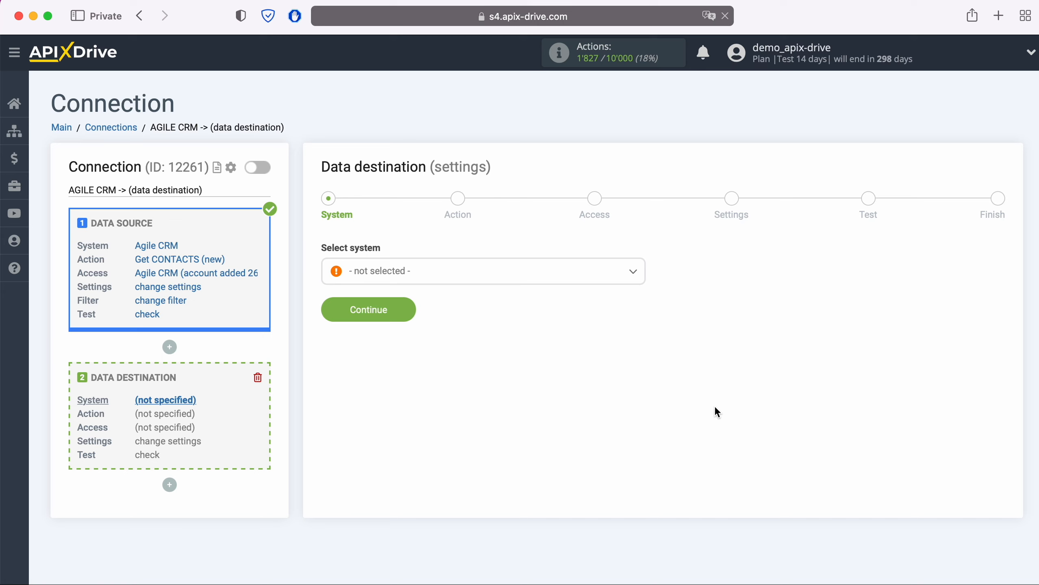
left_click(524, 279)
scroll(550, 379, "down", 10)
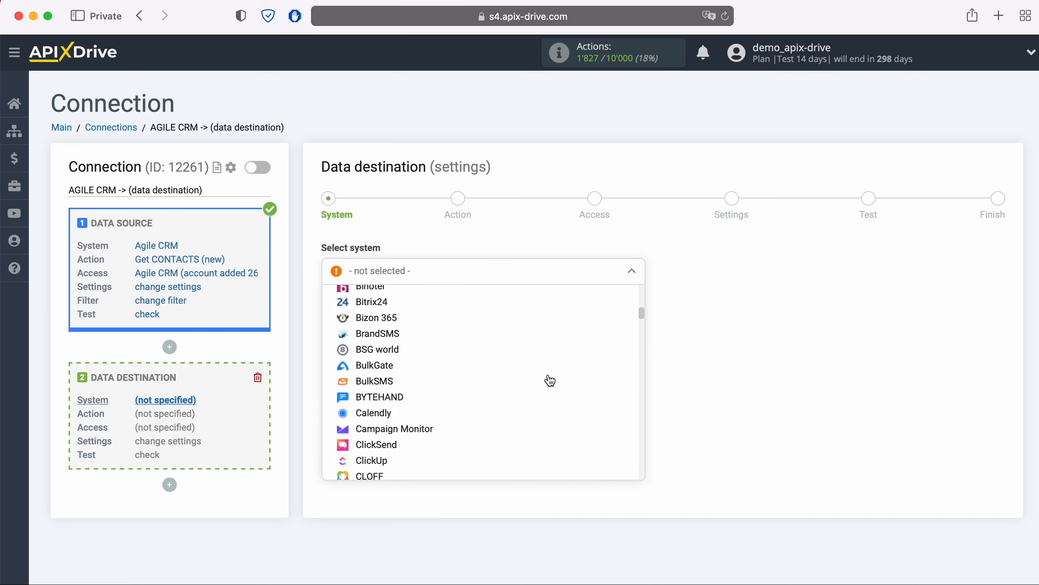
scroll(549, 381, "down", 15)
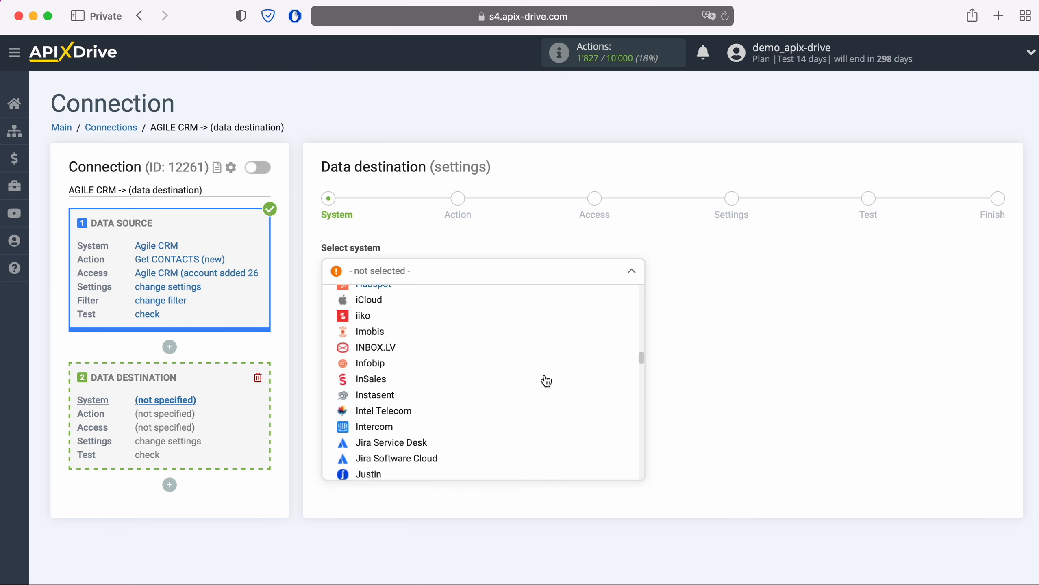
scroll(546, 382, "down", 15)
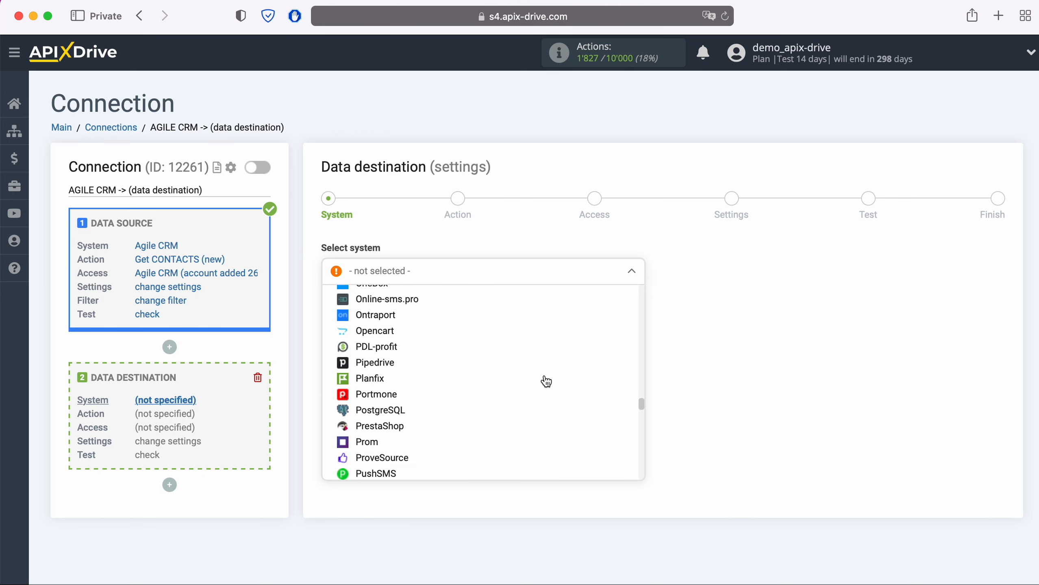
scroll(546, 382, "down", 5)
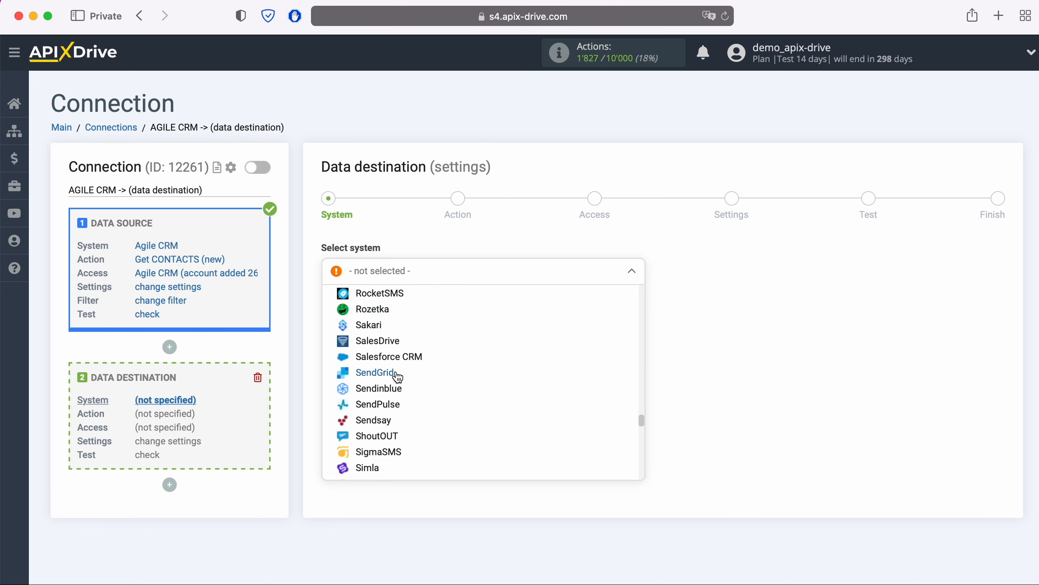
left_click(394, 374)
left_click(409, 308)
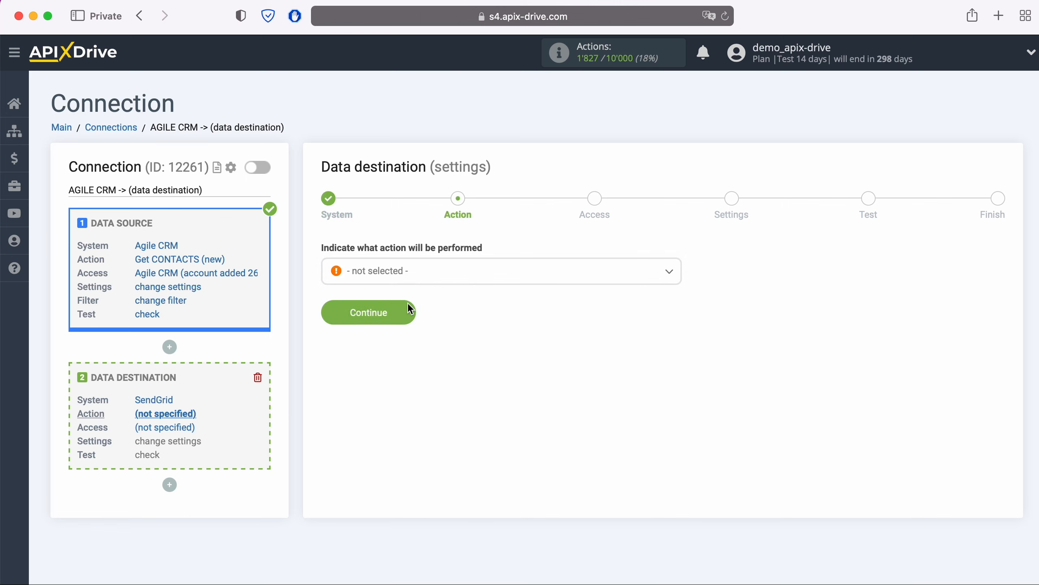
- Choose the Add CONTACT action, begin connecting SendGrid, and open SendGrid's Settings > API Keys page
left_click(431, 273)
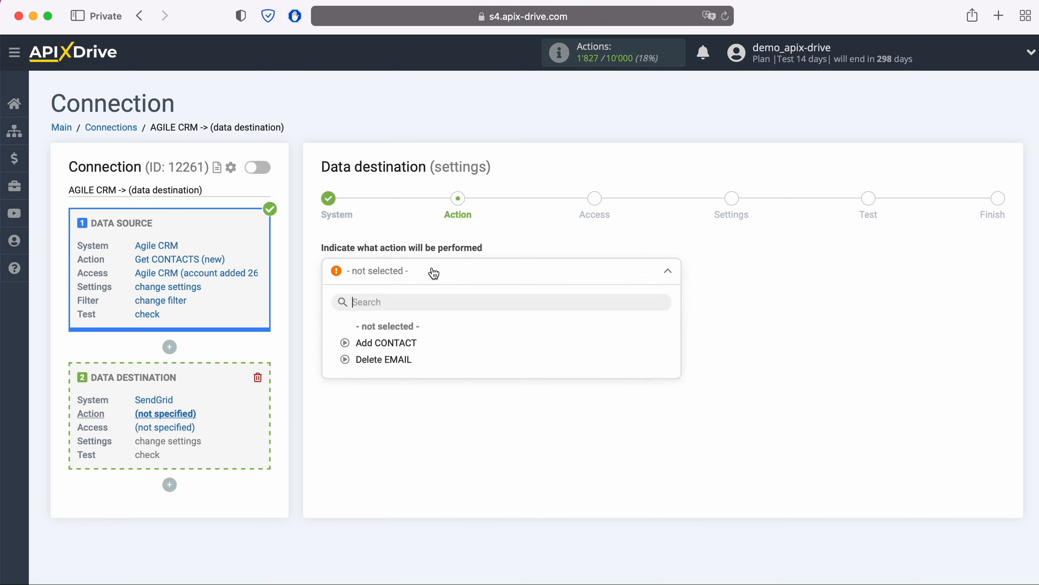
left_click(410, 343)
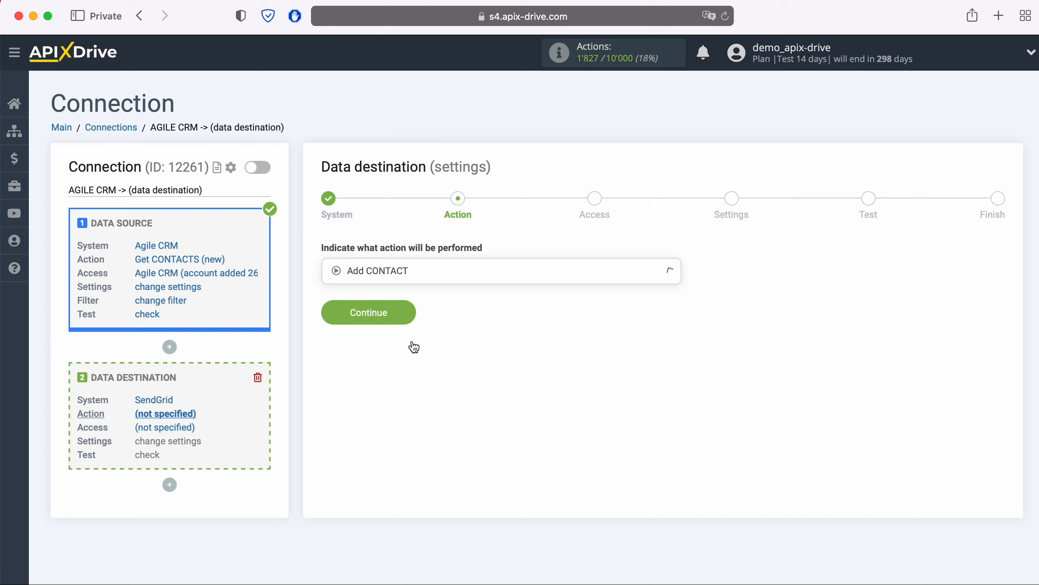
left_click(412, 314)
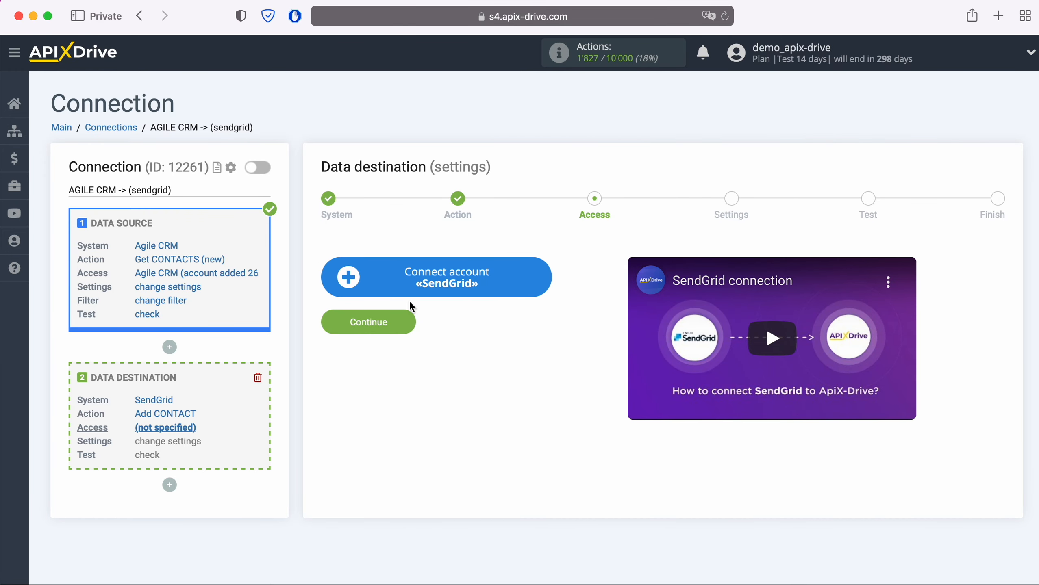
left_click(547, 272)
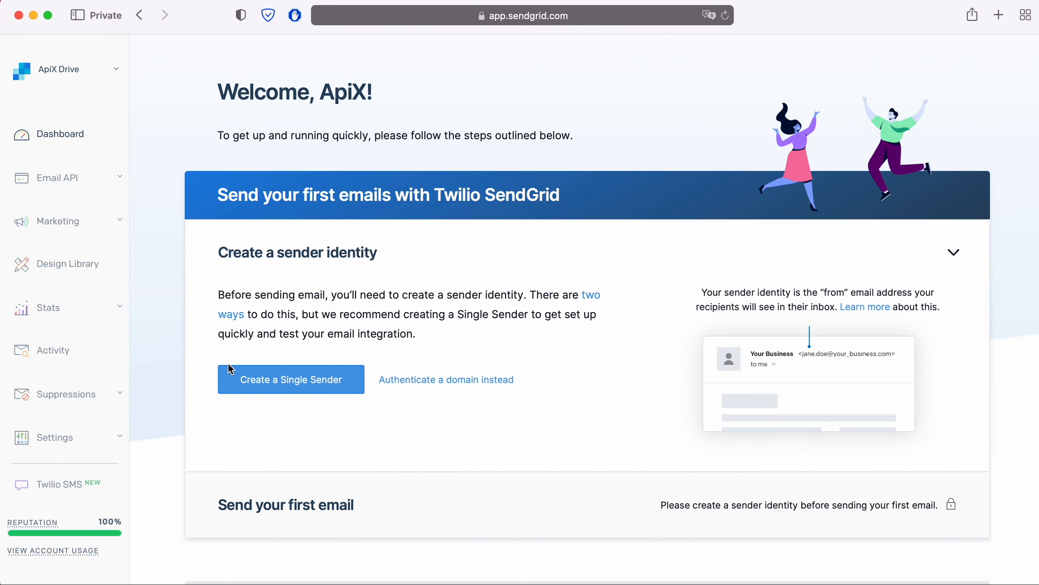
left_click(86, 442)
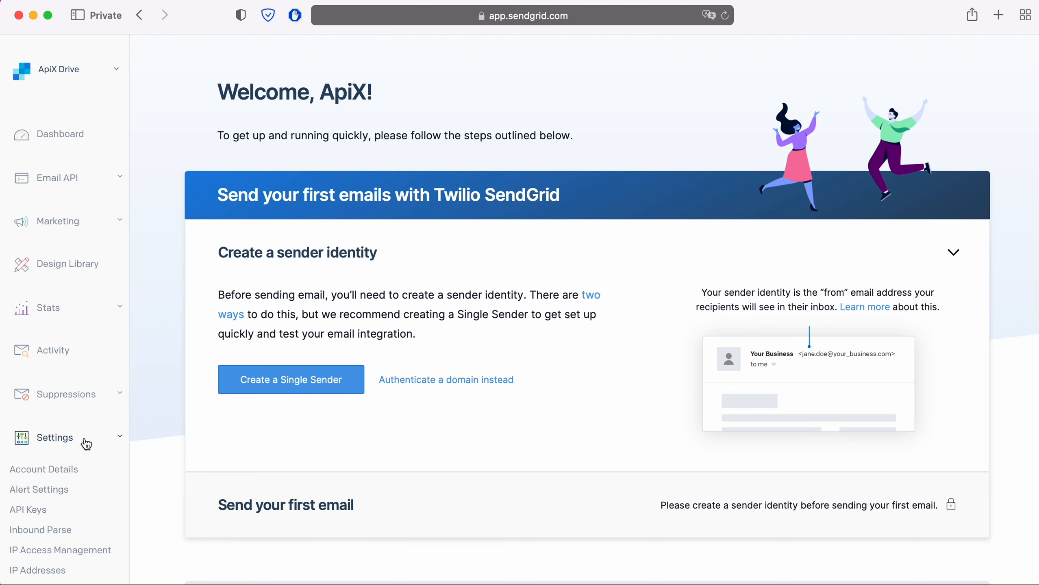
left_click(38, 511)
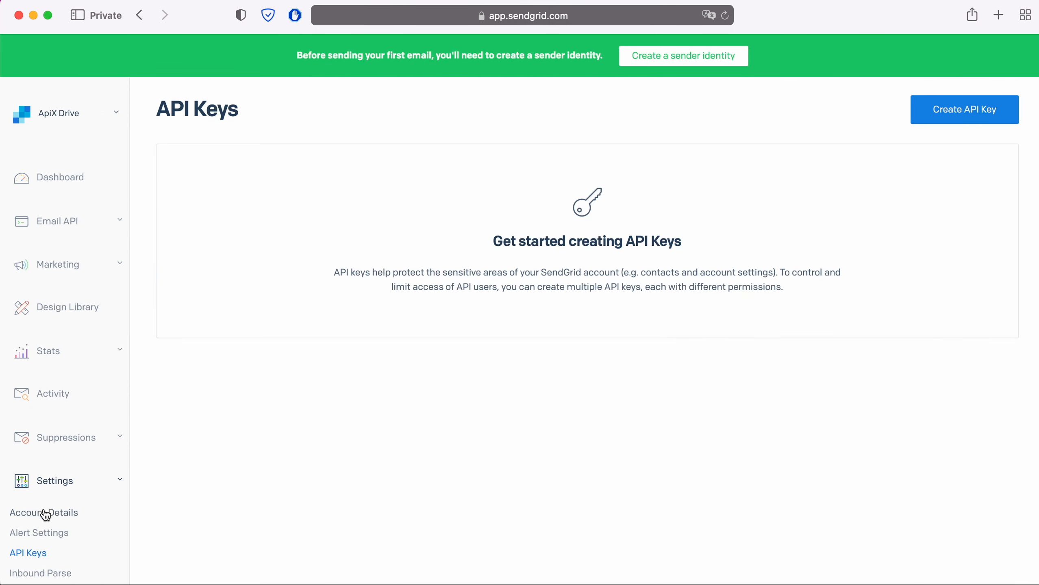
- Create a Full Access SendGrid API key named 'ApiX-Drive' and copy the generated key
left_click(952, 111)
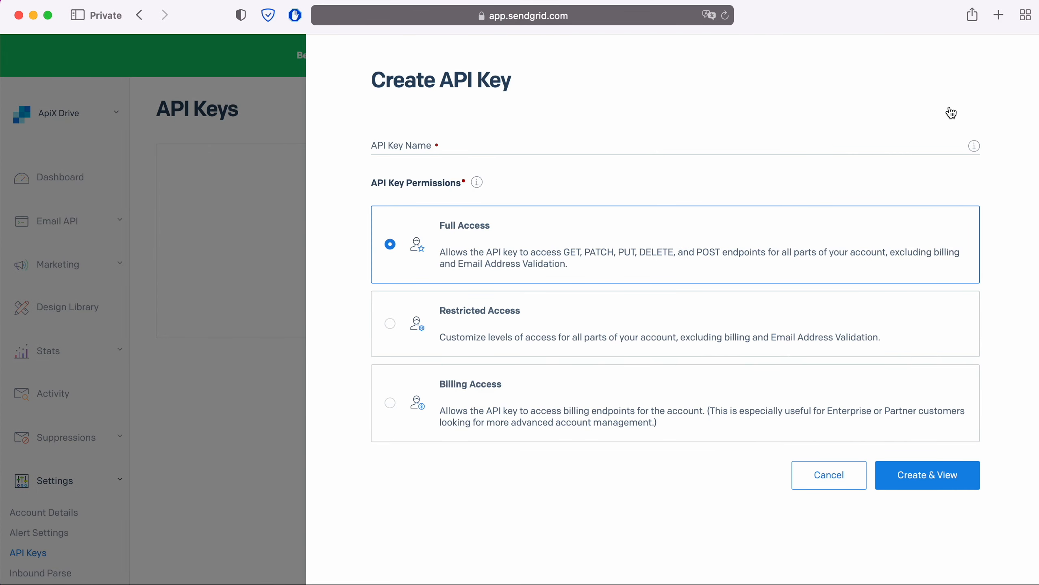
left_click(442, 145)
type("ApiX")
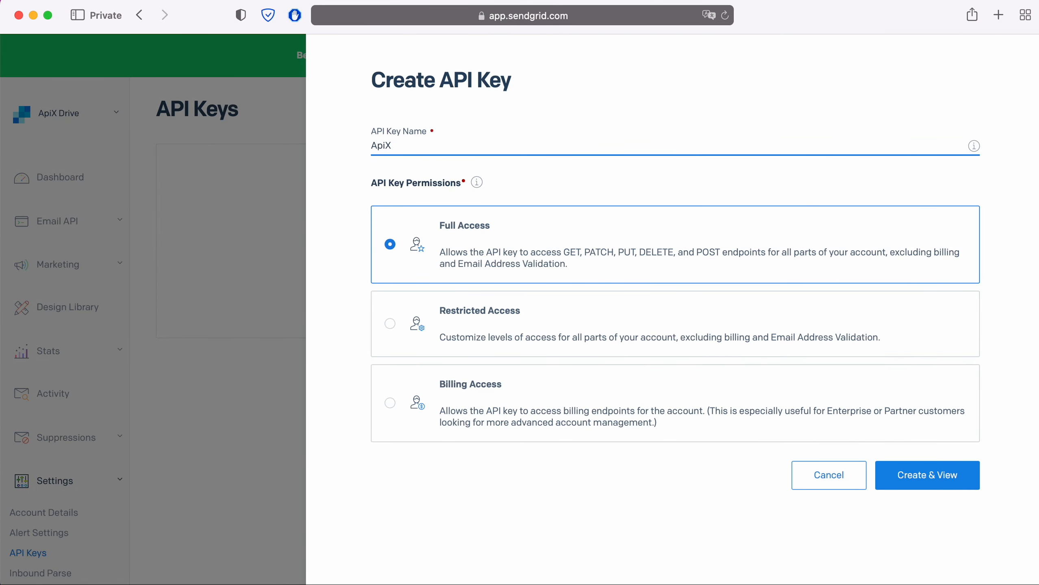
type("-Drive")
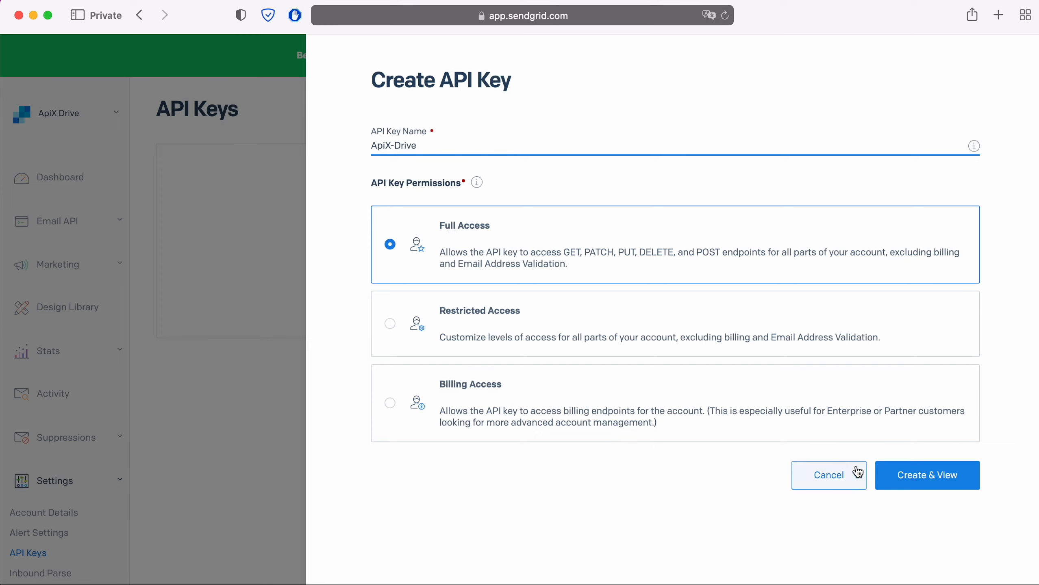
left_click(904, 474)
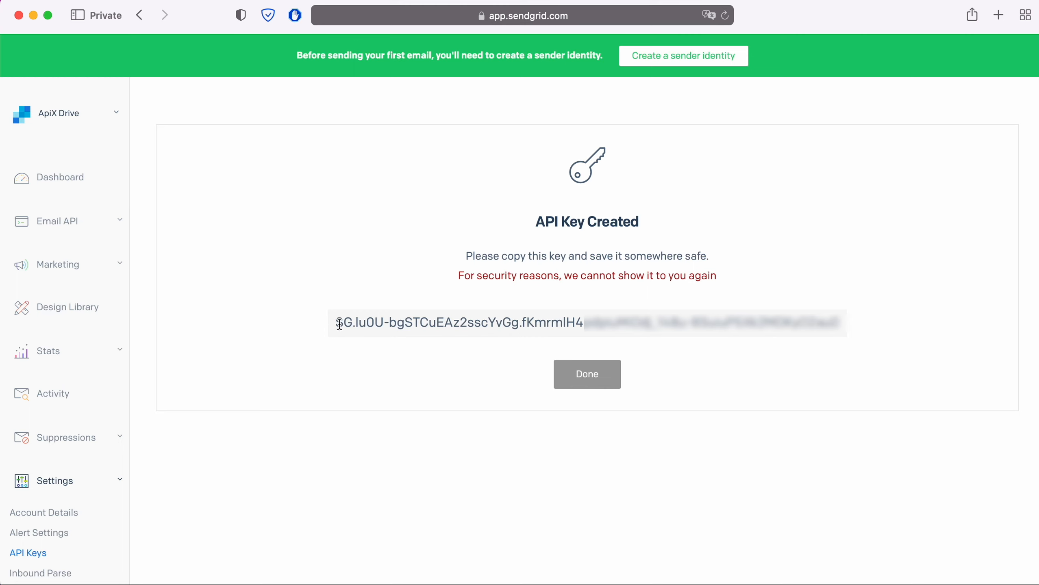
left_click_drag(335, 323, 837, 327)
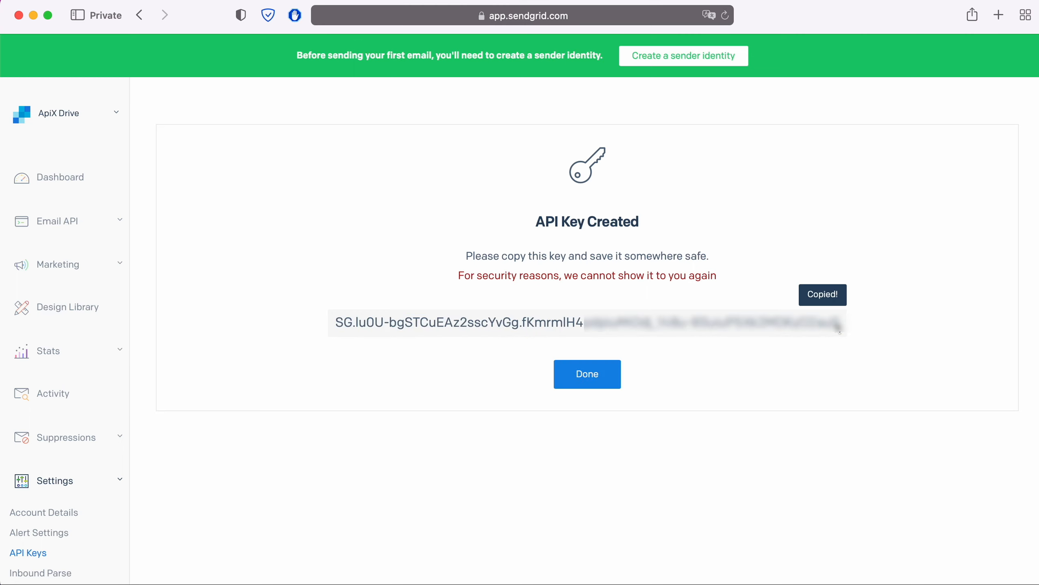
key("super+grave")
- Paste the new API key into the SendGrid API Key field and save the account
right_click(448, 296)
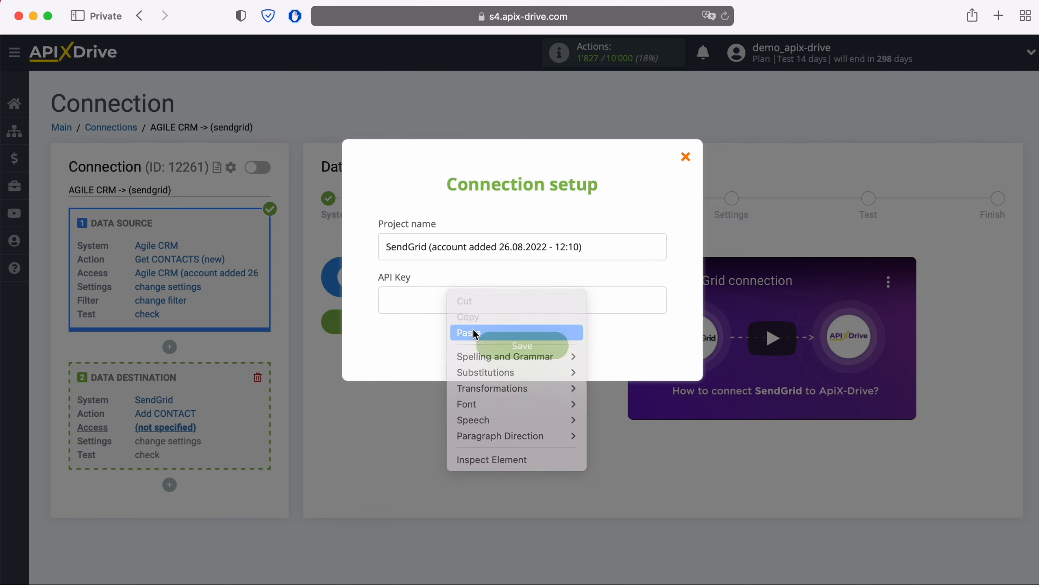
left_click(473, 331)
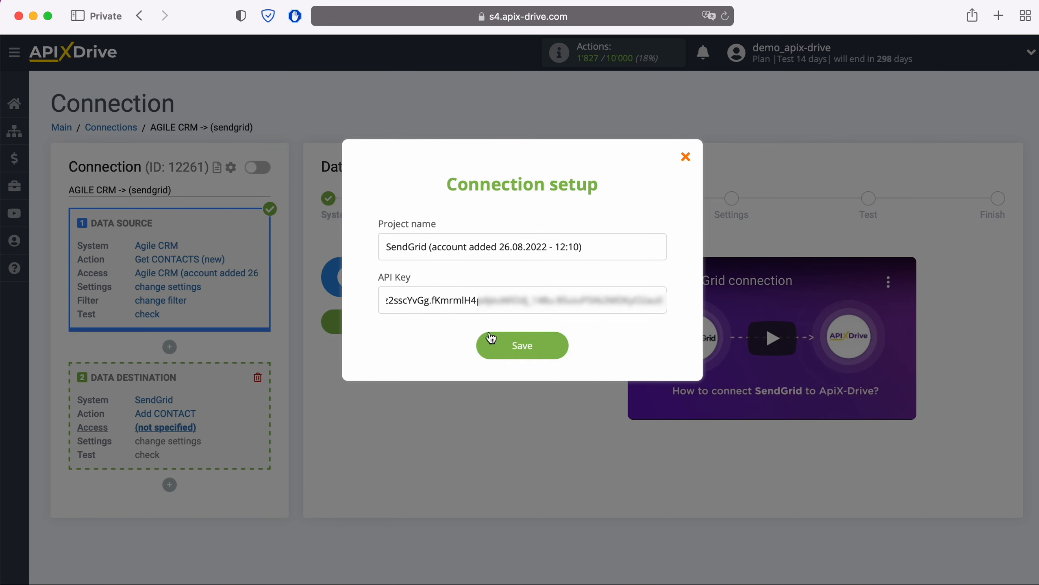
left_click(564, 342)
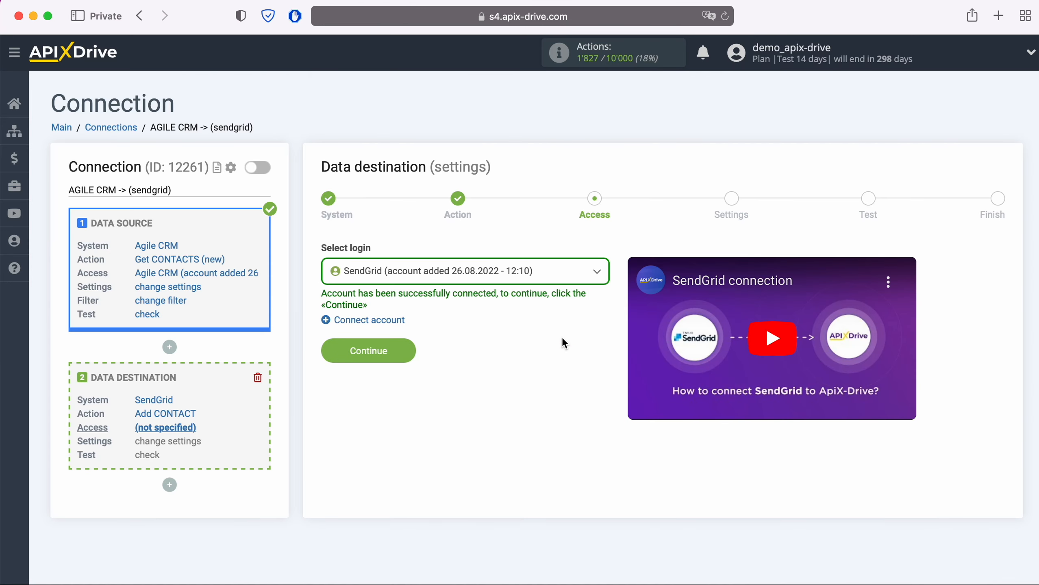
- Select the SendGrid account as the destination login and continue to Settings
left_click(543, 274)
left_click(535, 360)
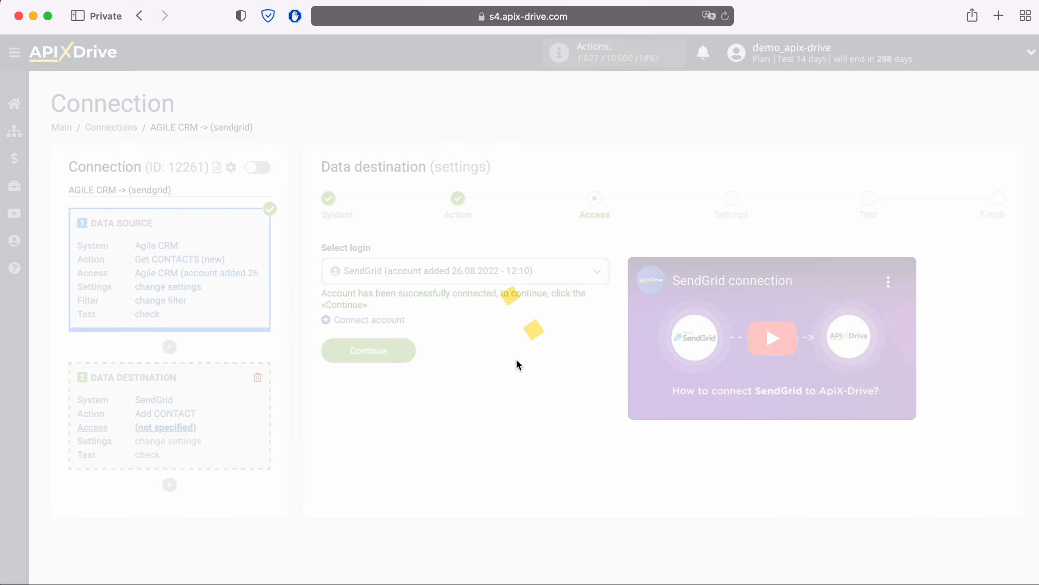
left_click(409, 347)
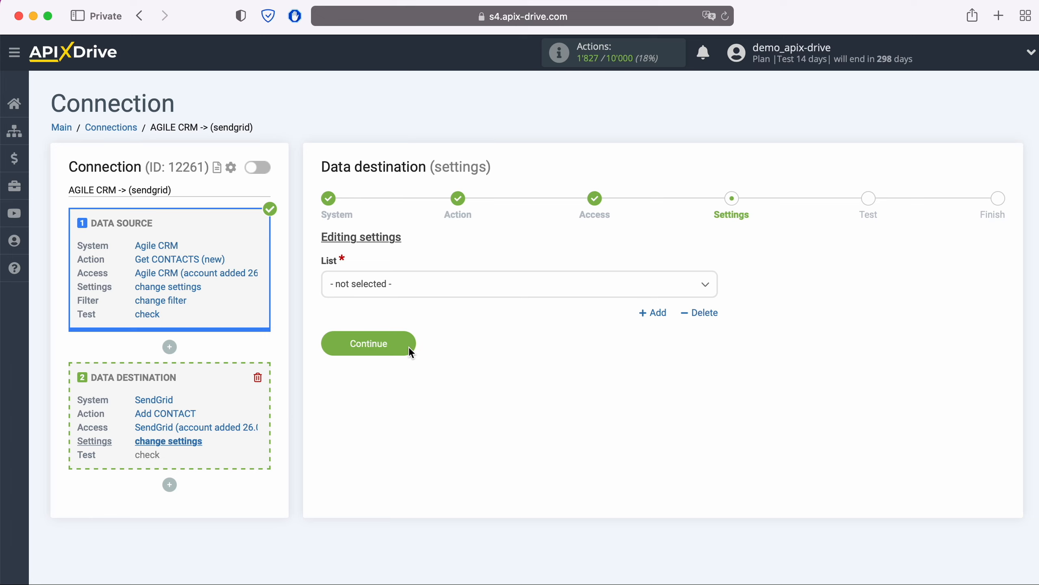
- Choose the ApiX-Drive contact list and map E-mail to the Agile CRM contact's e-mail
left_click(433, 289)
left_click(360, 358)
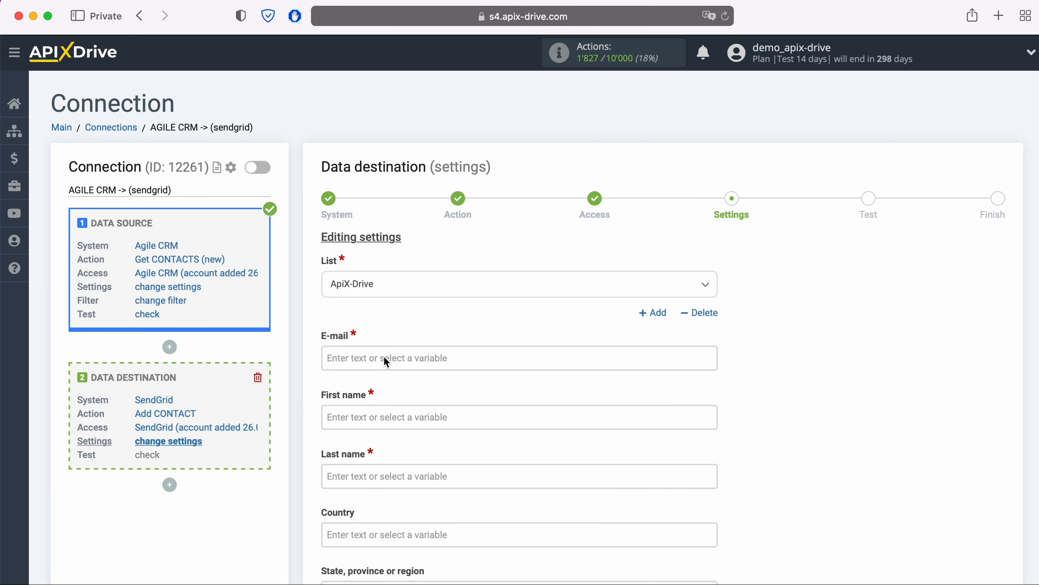
left_click(385, 359)
scroll(626, 344, "down", 5)
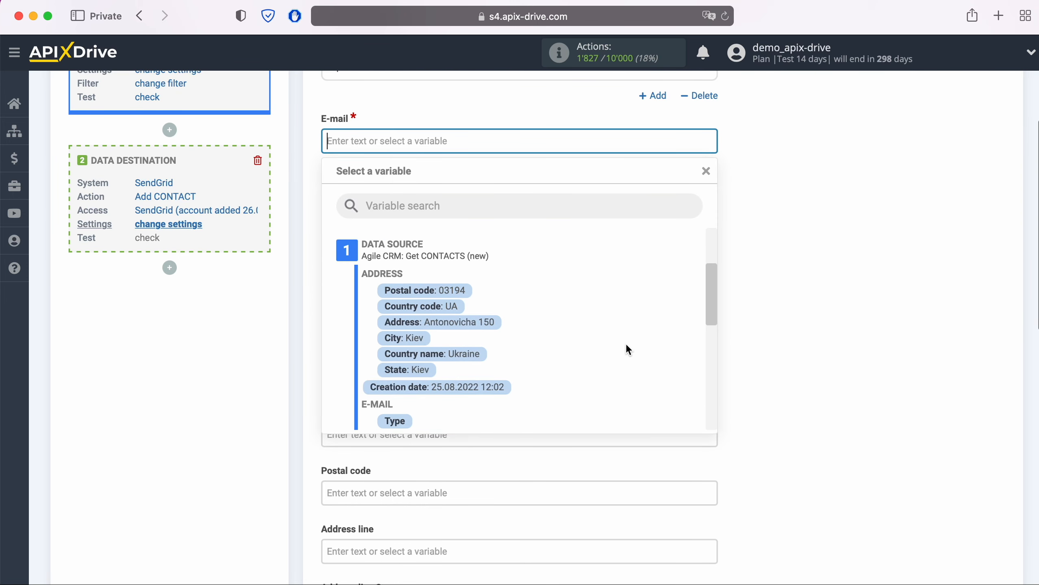
left_click(512, 359)
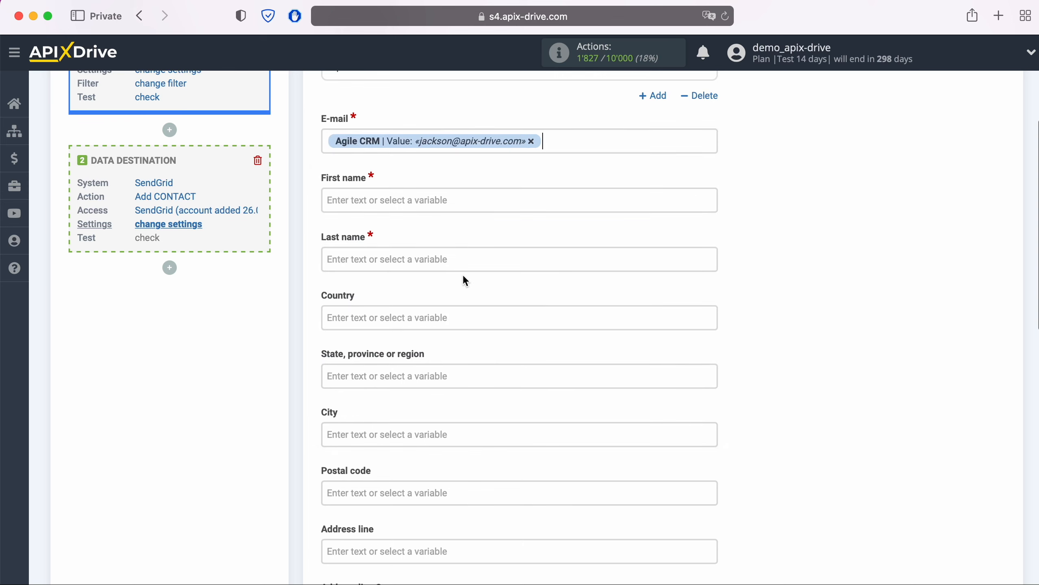
- Map First name and Last name to the Agile CRM contact's first and last name
left_click(440, 198)
scroll(545, 340, "down", 5)
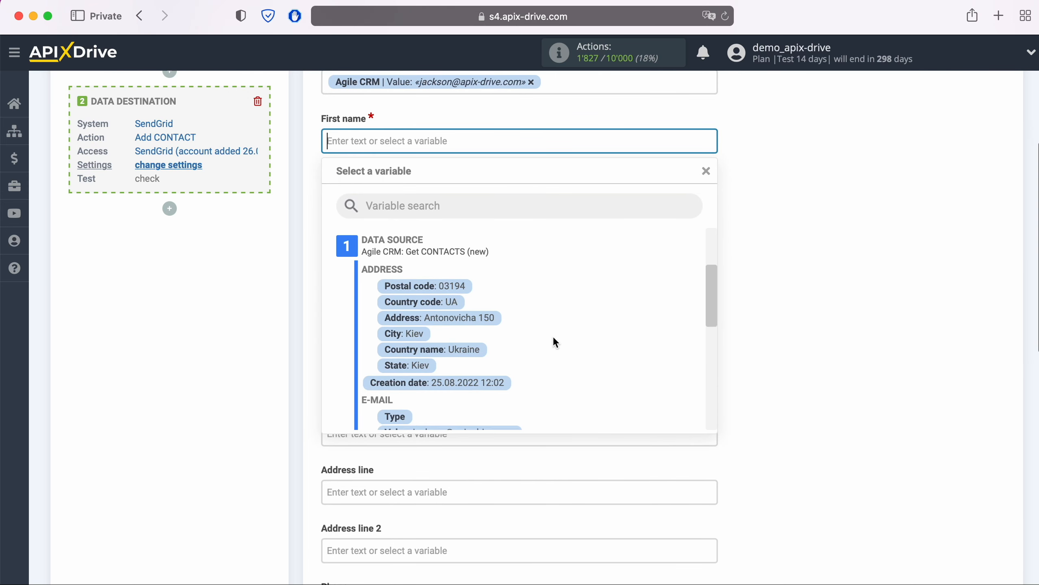
scroll(565, 341, "down", 3)
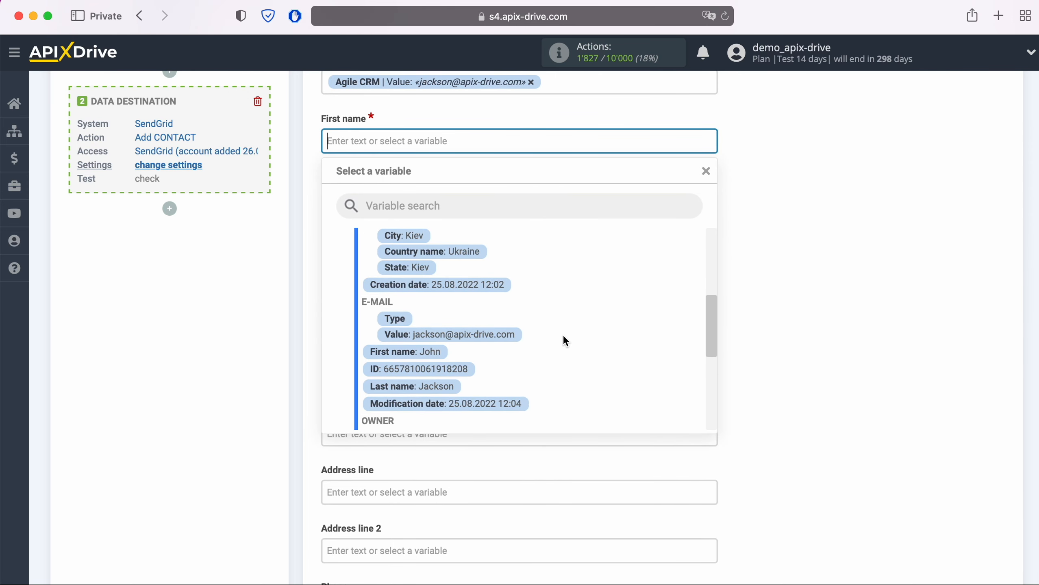
left_click(432, 356)
left_click(424, 199)
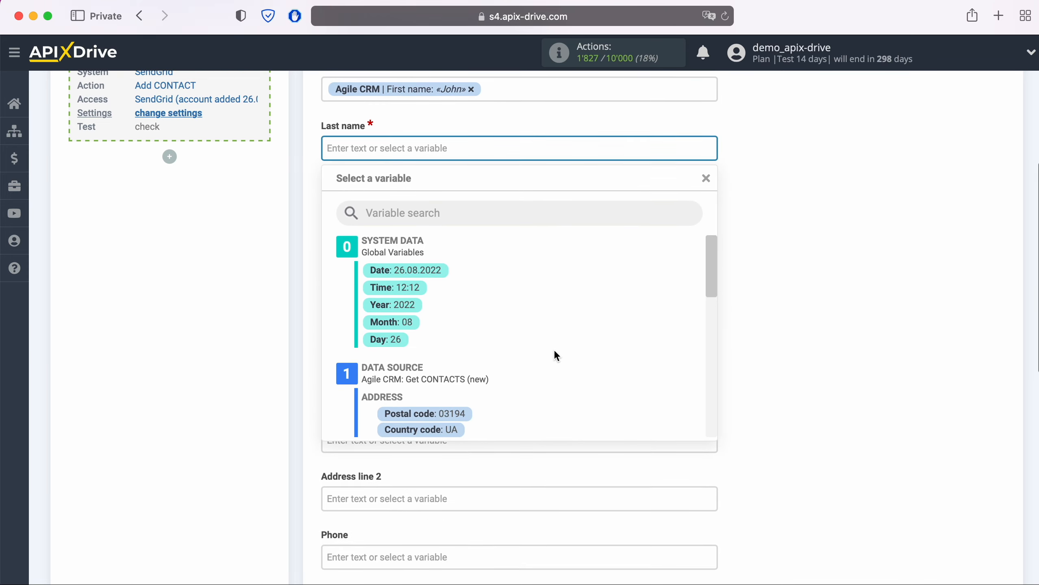
scroll(554, 355, "down", 2)
scroll(557, 349, "down", 5)
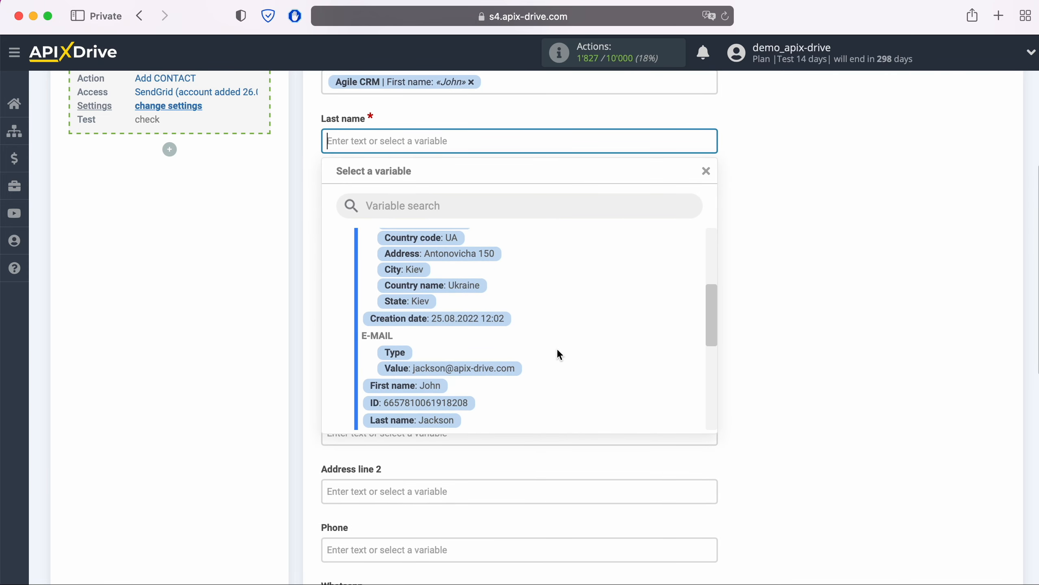
left_click(447, 378)
- Map Phone to the contact's phone value and save the field mapping
scroll(540, 370, "down", 3)
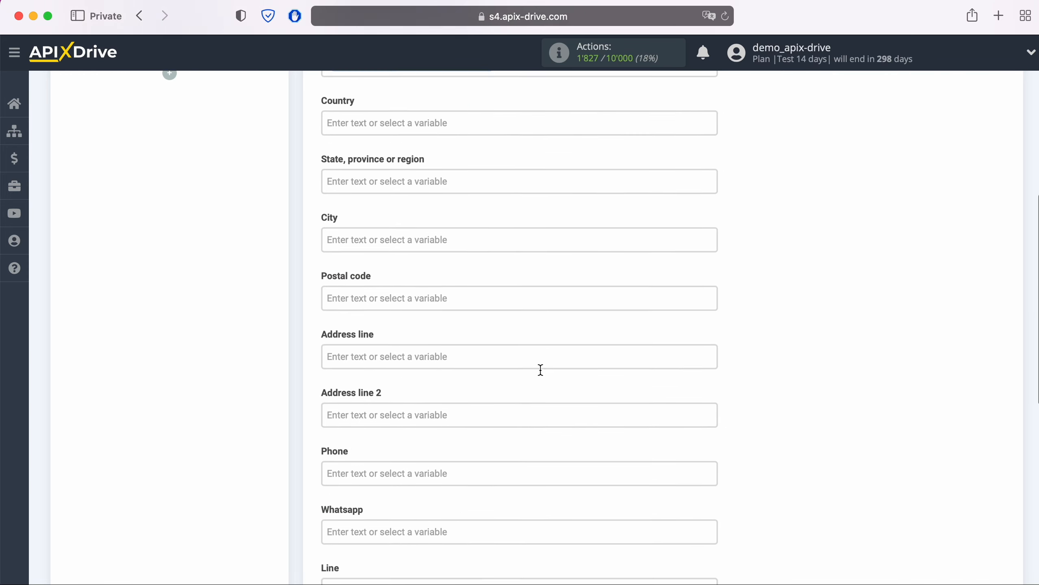
left_click(480, 361)
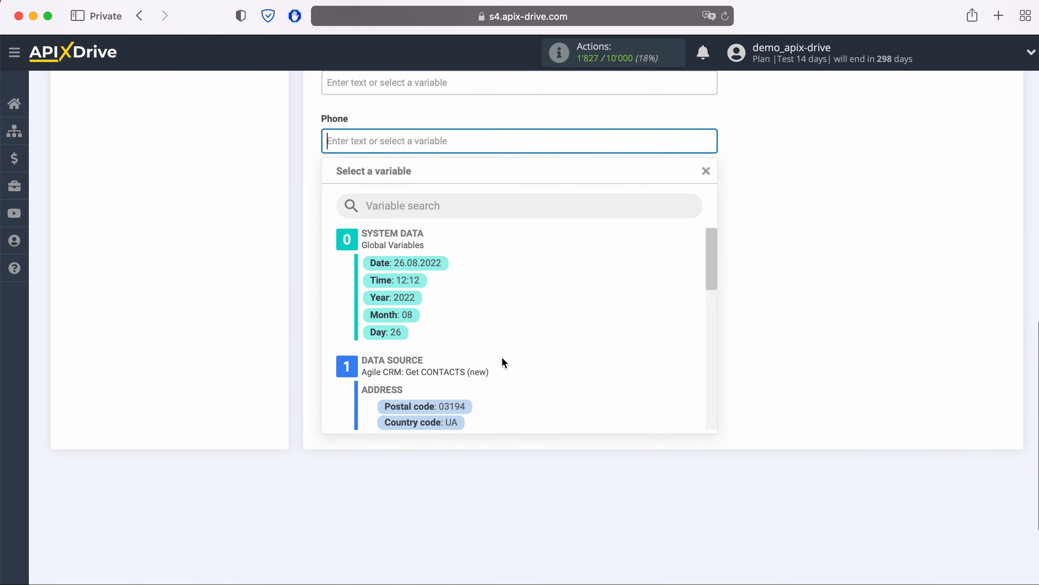
scroll(554, 356, "down", 2)
scroll(554, 351, "down", 5)
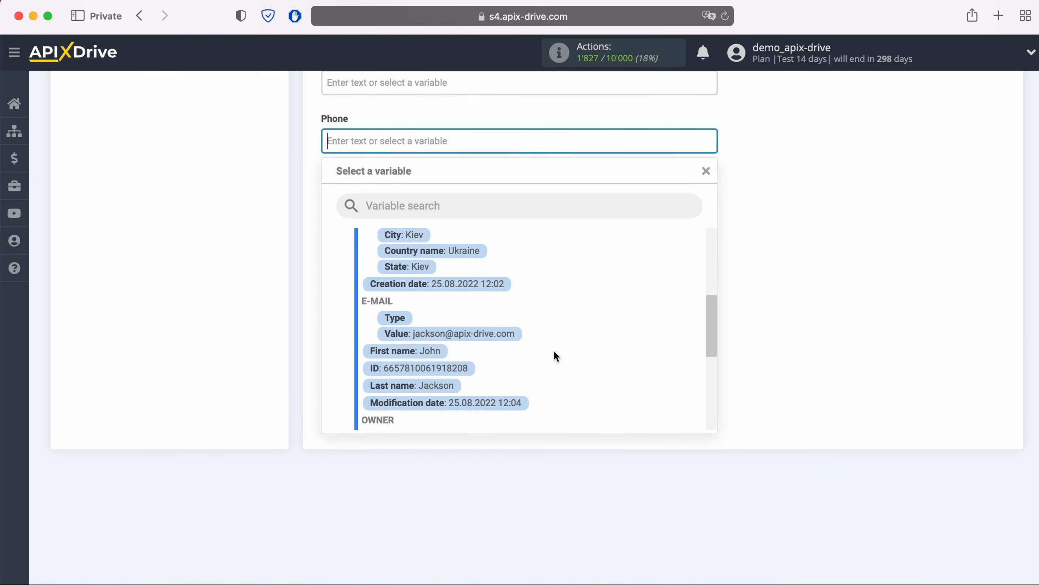
scroll(554, 352, "down", 5)
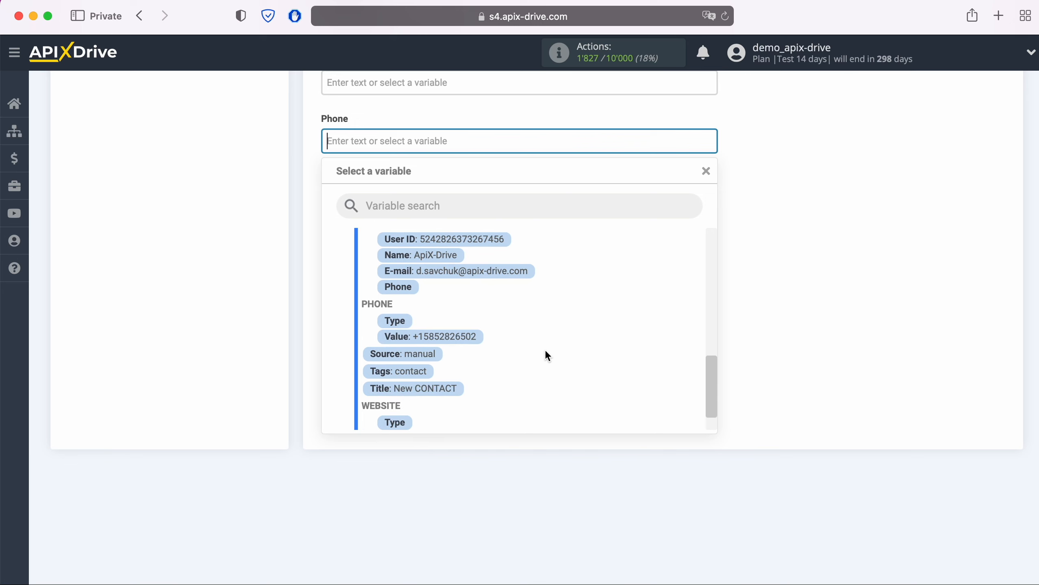
left_click(430, 338)
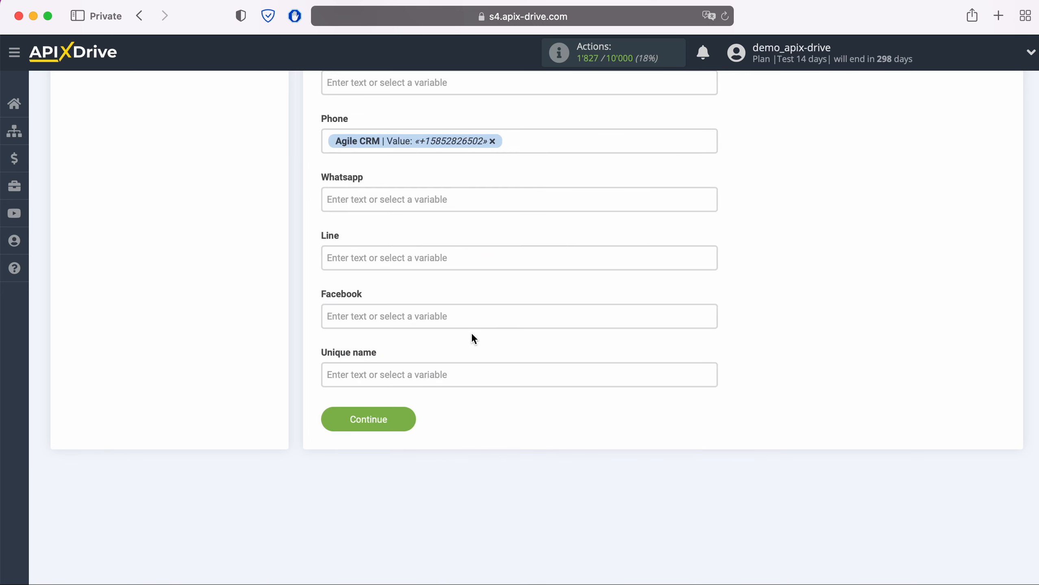
left_click(411, 423)
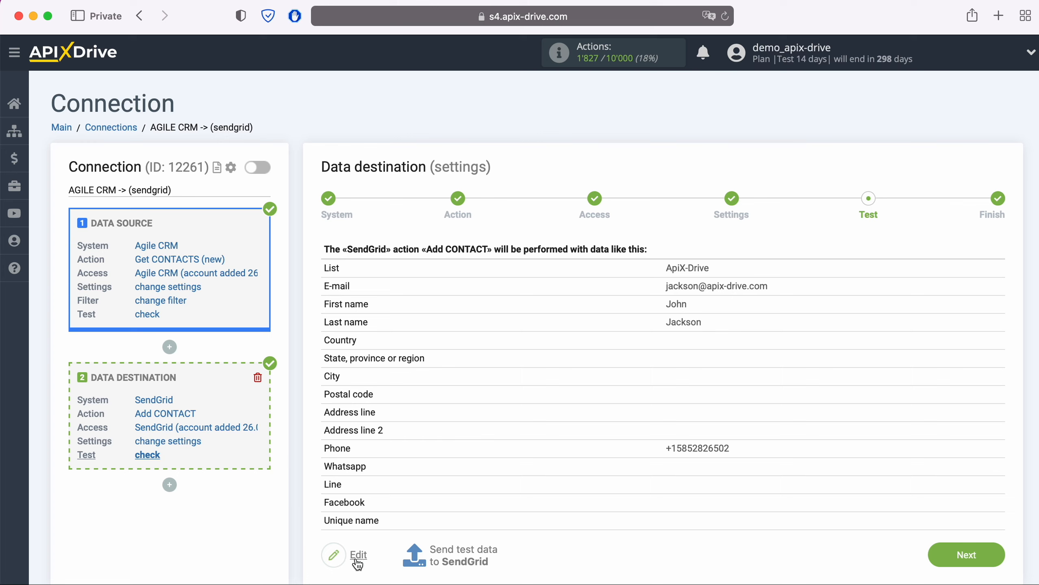
- Send the test contact to SendGrid as an Add CONTACT task, then expand SendGrid's Marketing menu
left_click(463, 556)
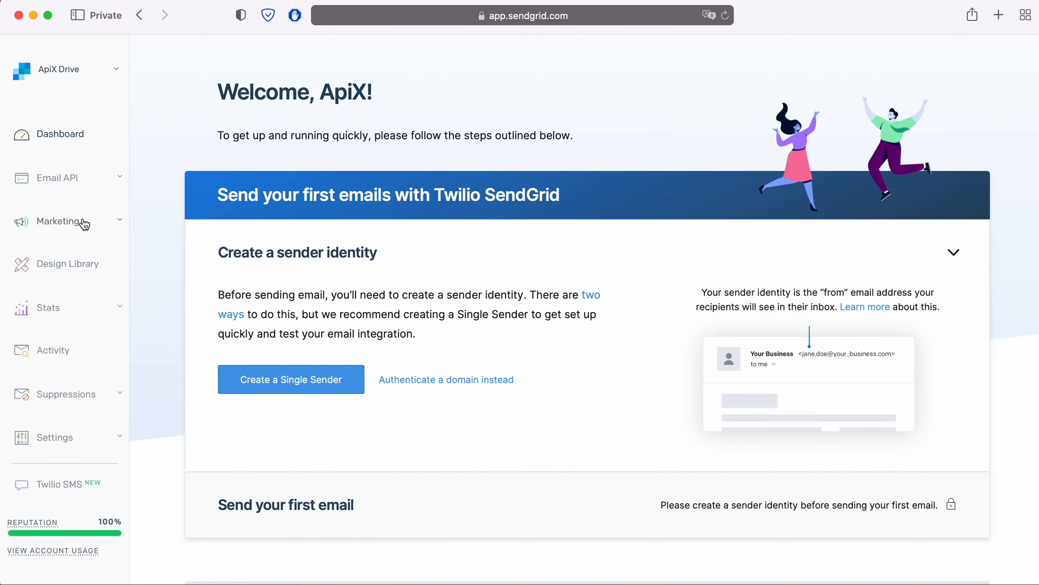
left_click(82, 223)
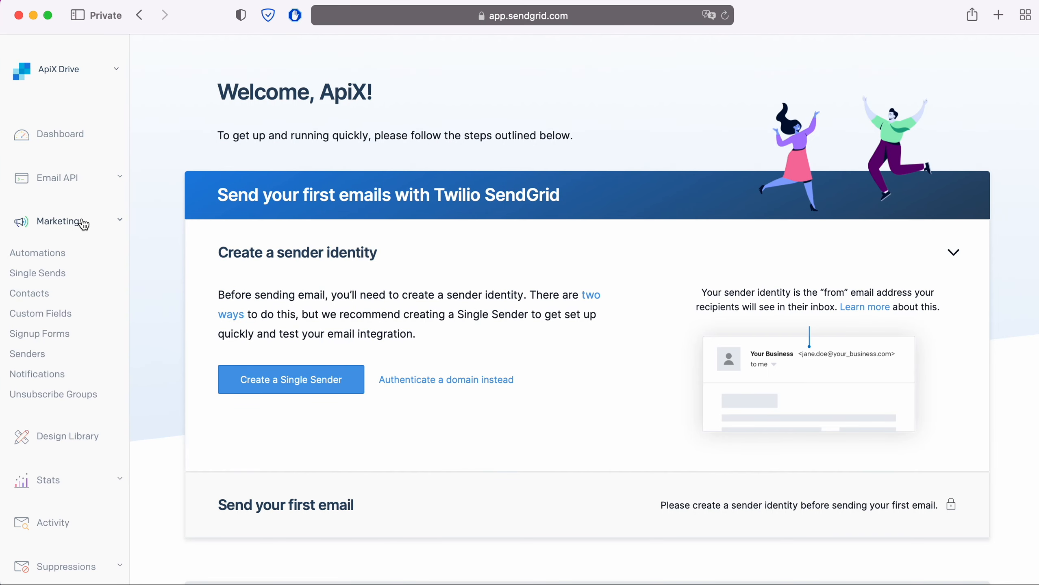
- Open the test contact in SendGrid's ApiX-Drive list and check its name, e-mail and phone
left_click(38, 293)
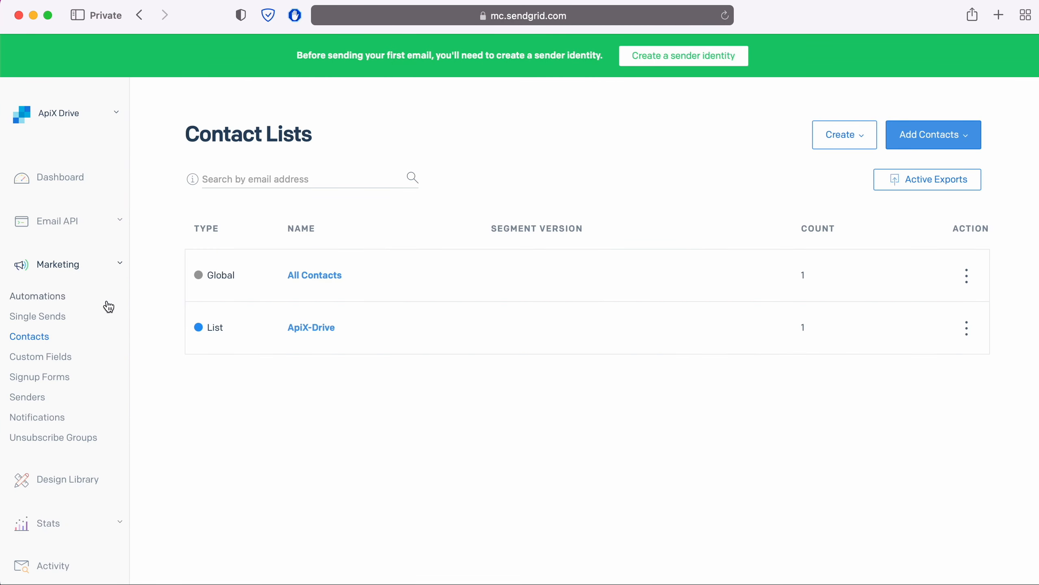
left_click(317, 328)
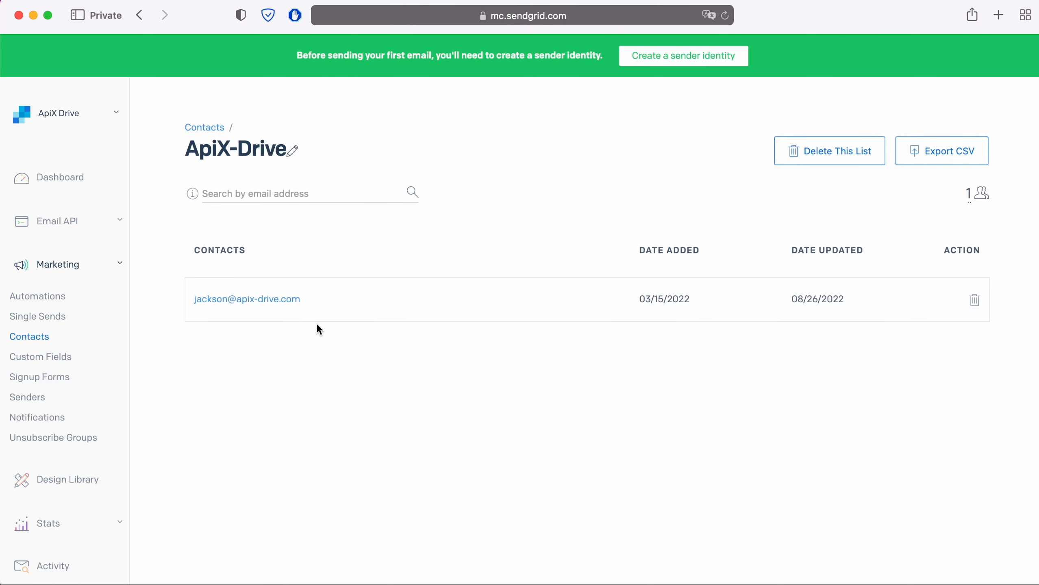
left_click(283, 299)
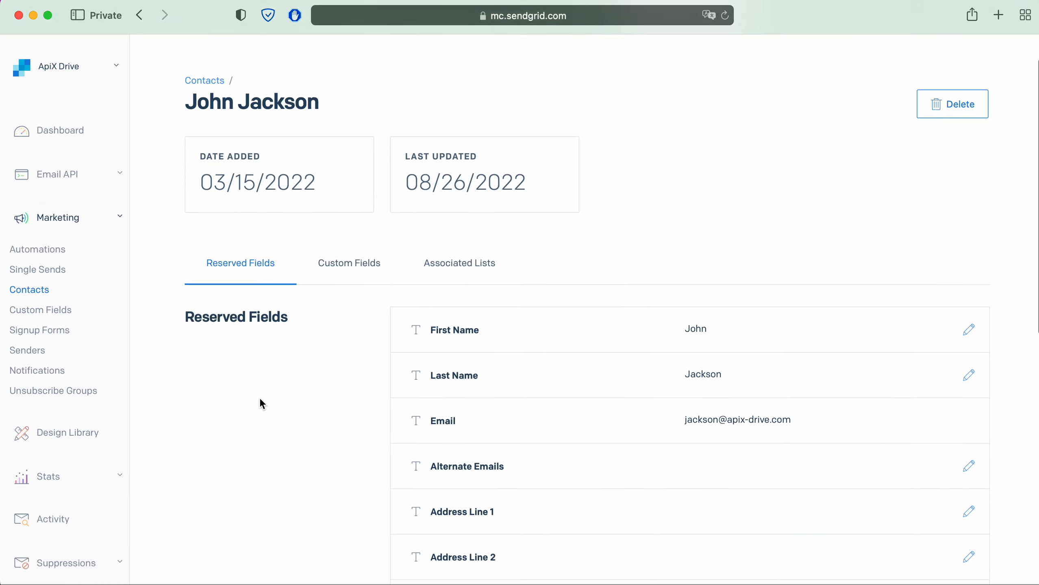
scroll(262, 403, "down", 6)
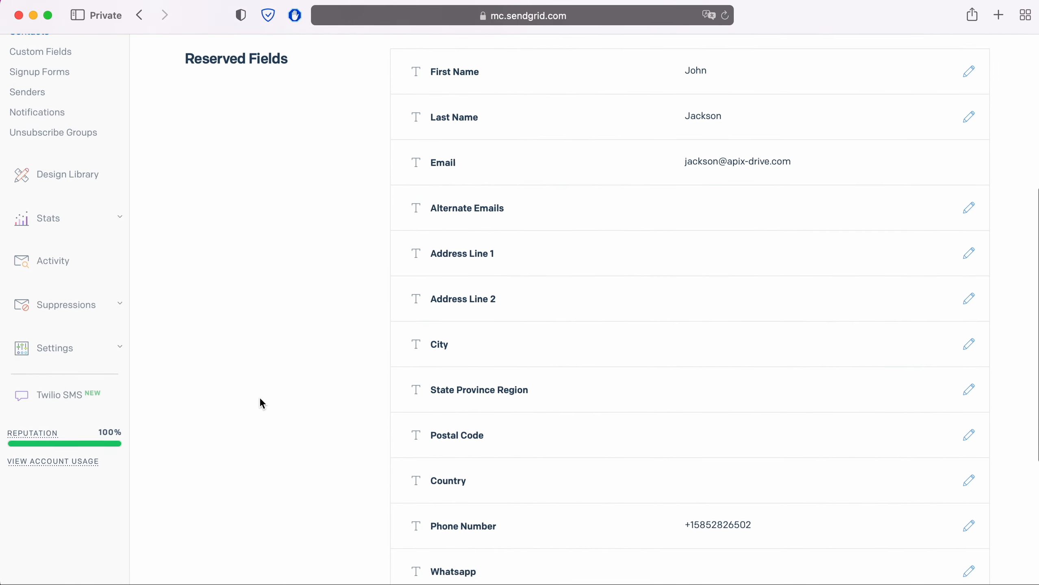
scroll(261, 400, "down", 2)
scroll(261, 401, "up", 3)
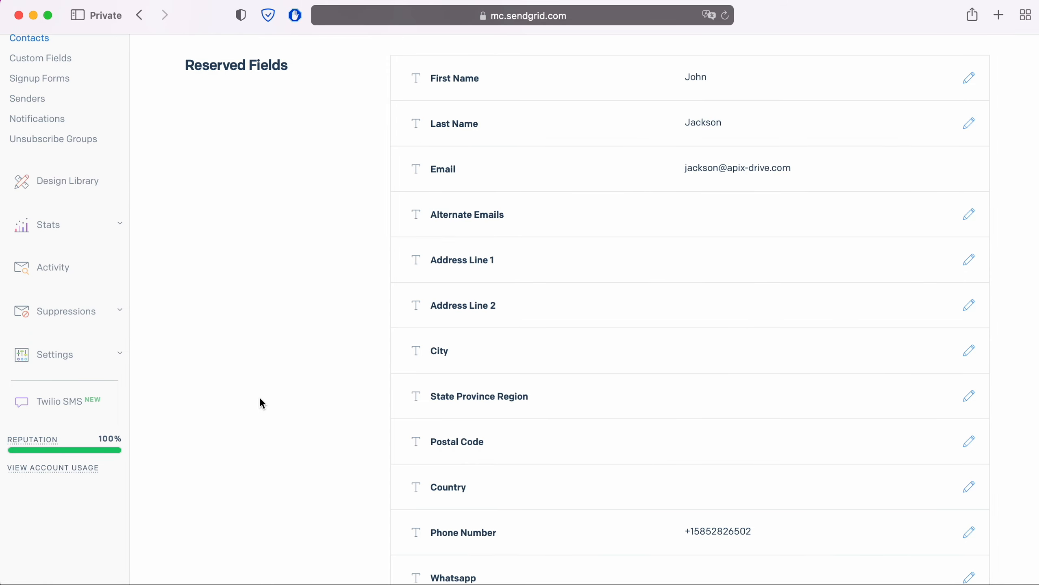
key("super+grave")
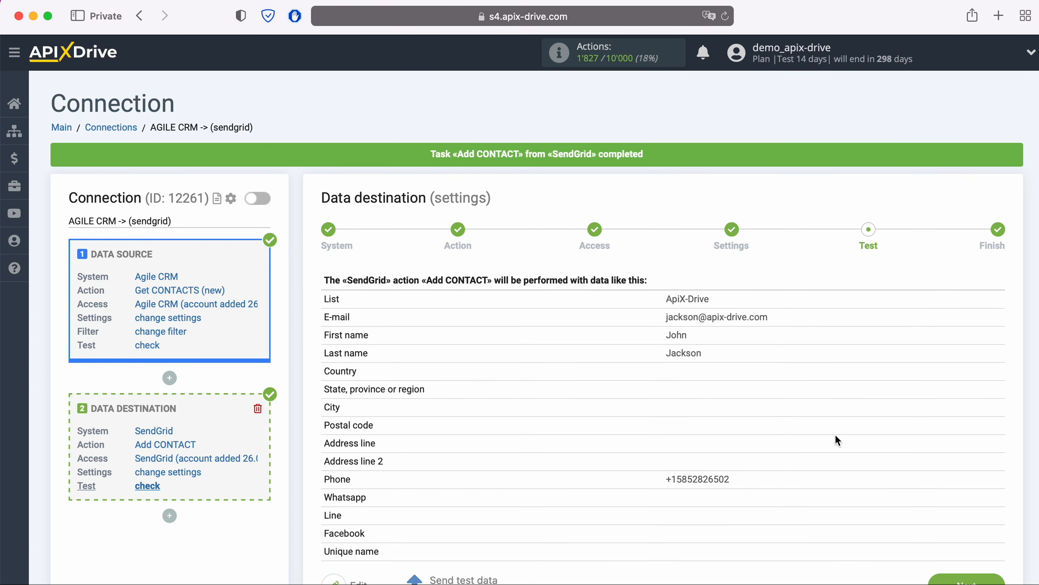
- Finish the setup and enable auto-update for the Agile CRM to SendGrid connection
scroll(911, 439, "down", 2)
left_click(996, 546)
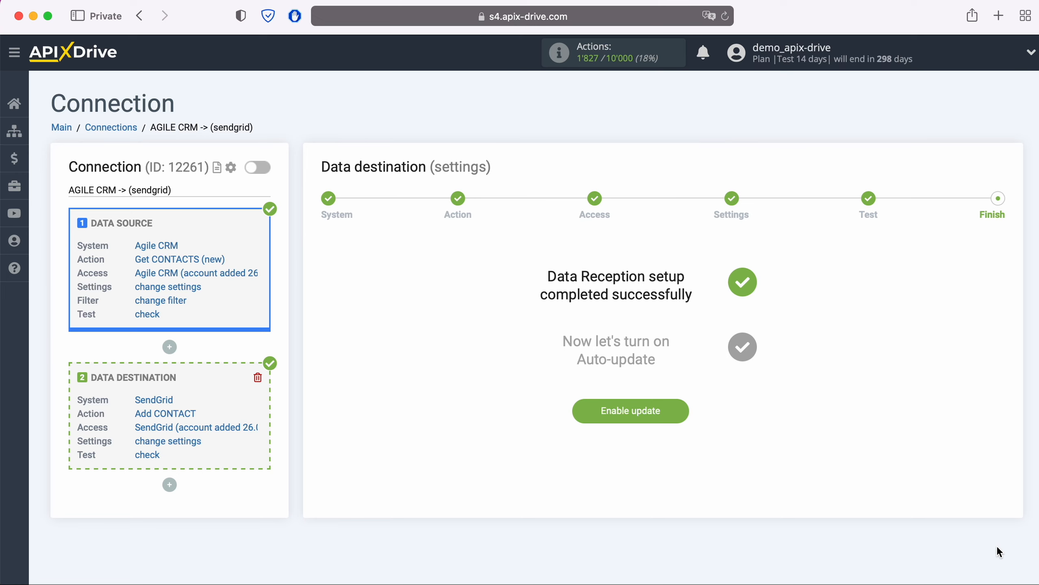
left_click(681, 411)
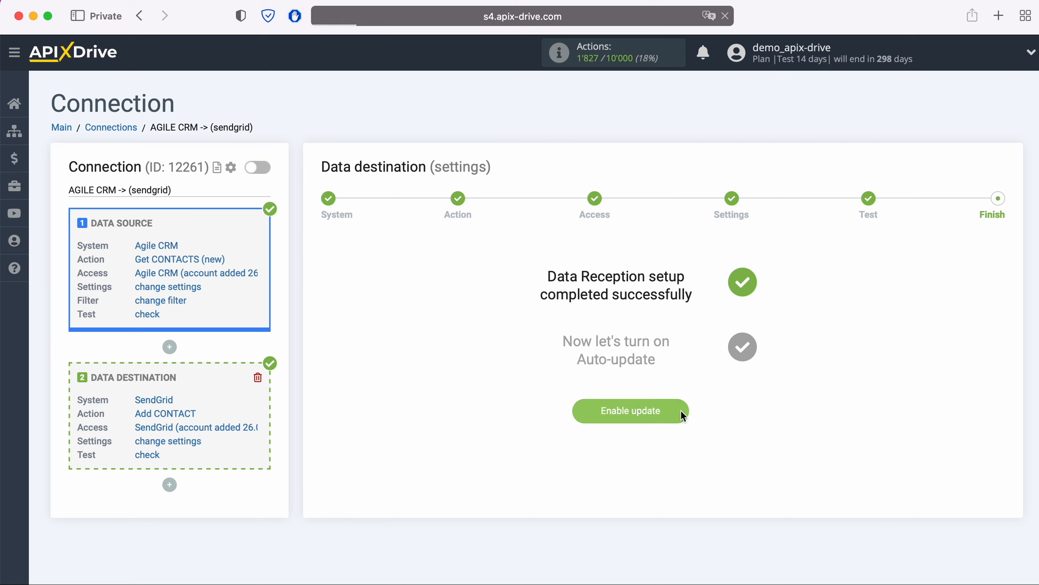
- Set the connection's update interval to 5 minutes and save
left_click(989, 213)
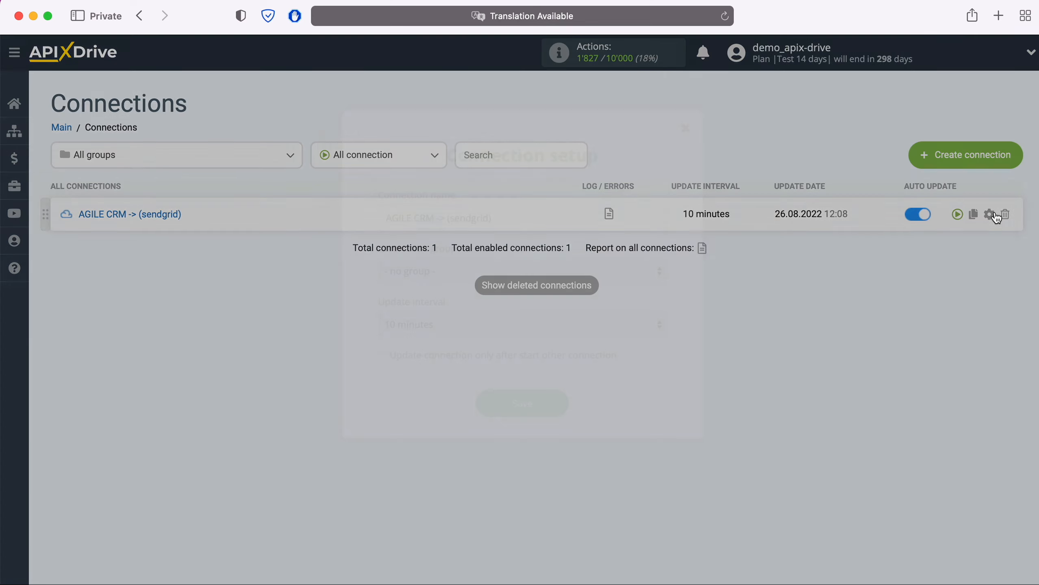
left_click(536, 321)
left_click(515, 304)
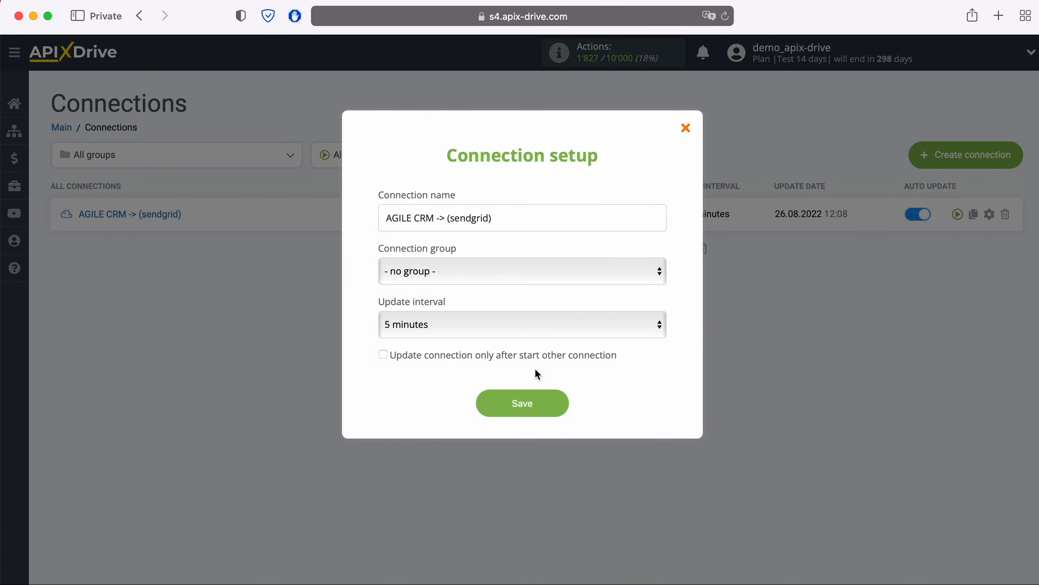
left_click(556, 401)
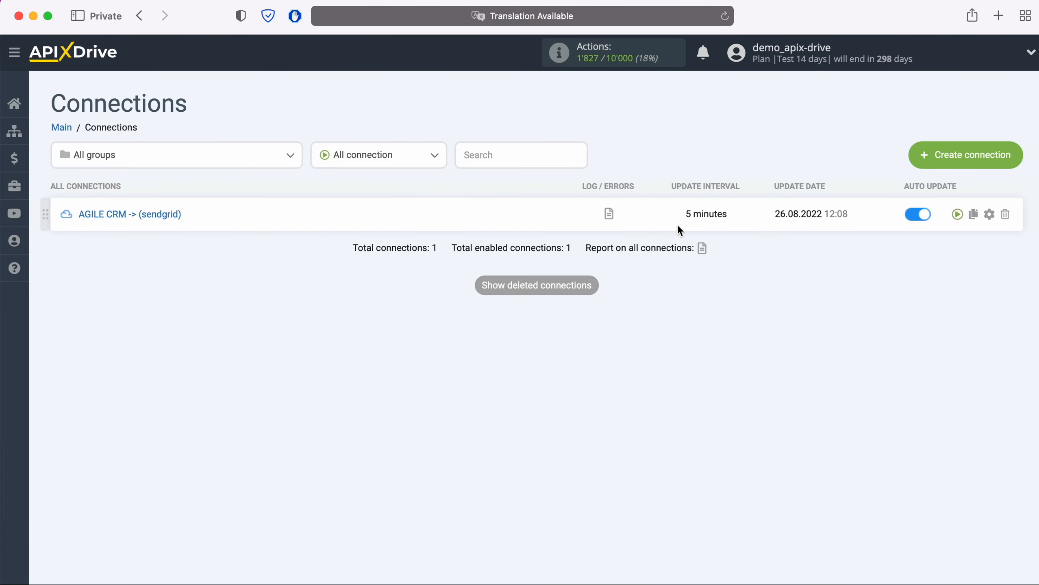